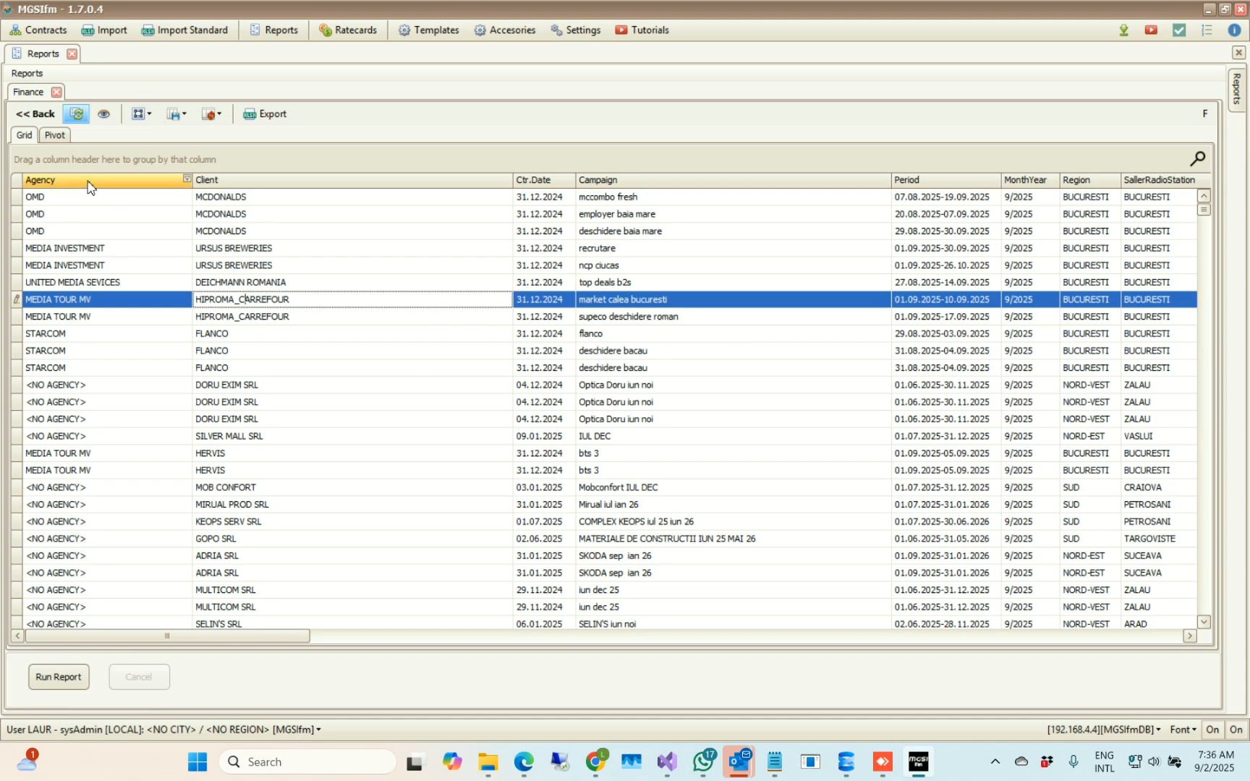
Step: View the Finance report's pivot view, return to the grid, and check the available report types
left_click(54, 135)
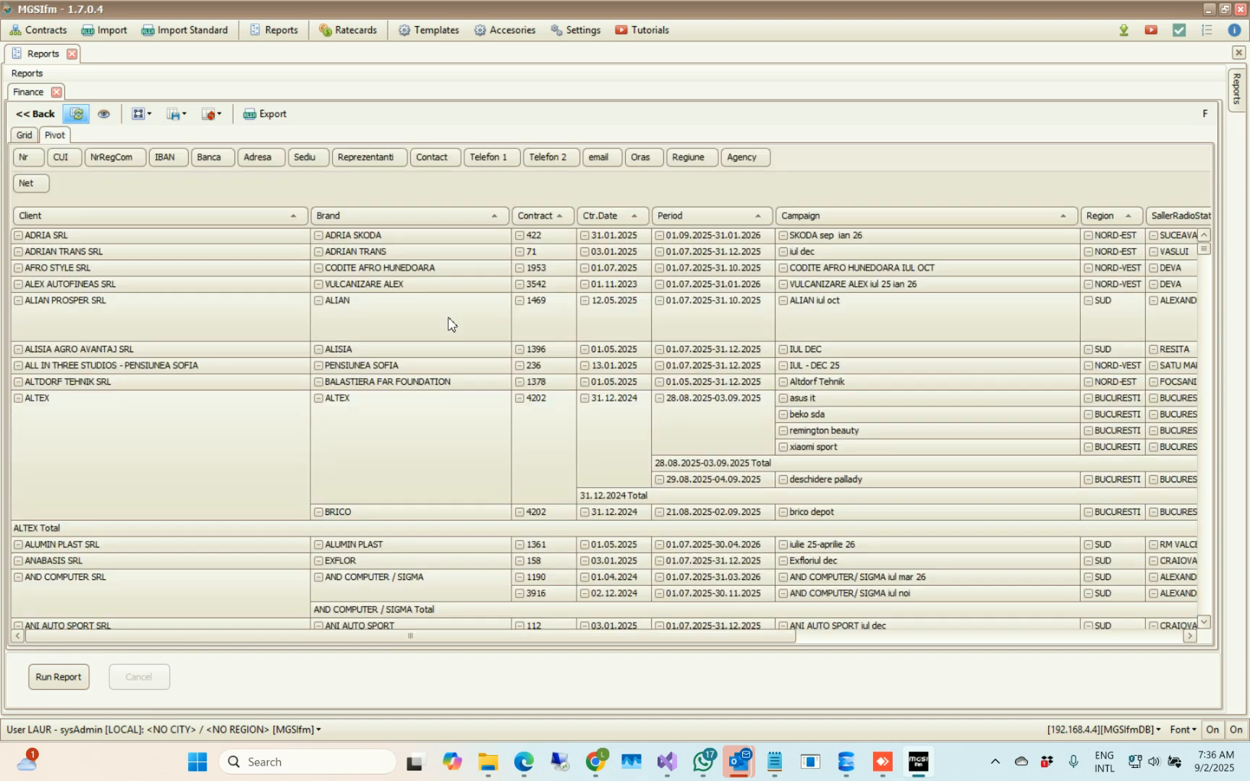
left_click(26, 136)
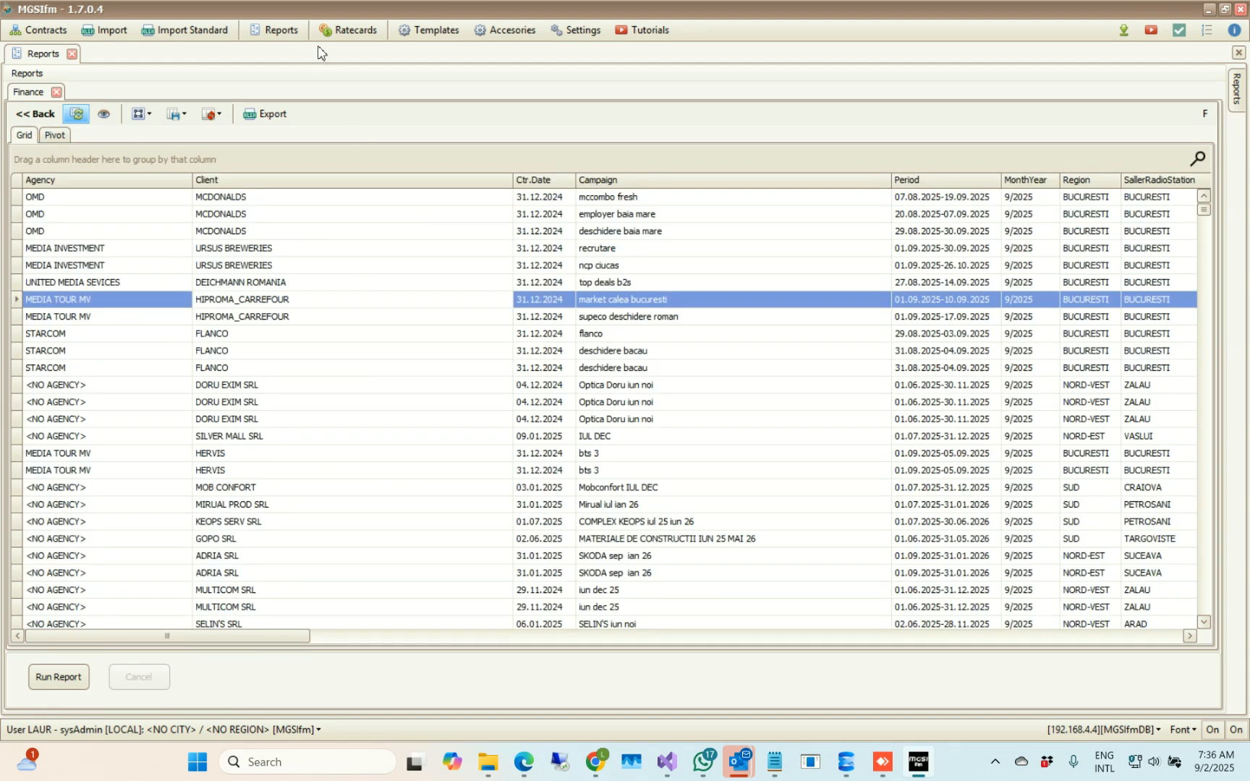
left_click(292, 32)
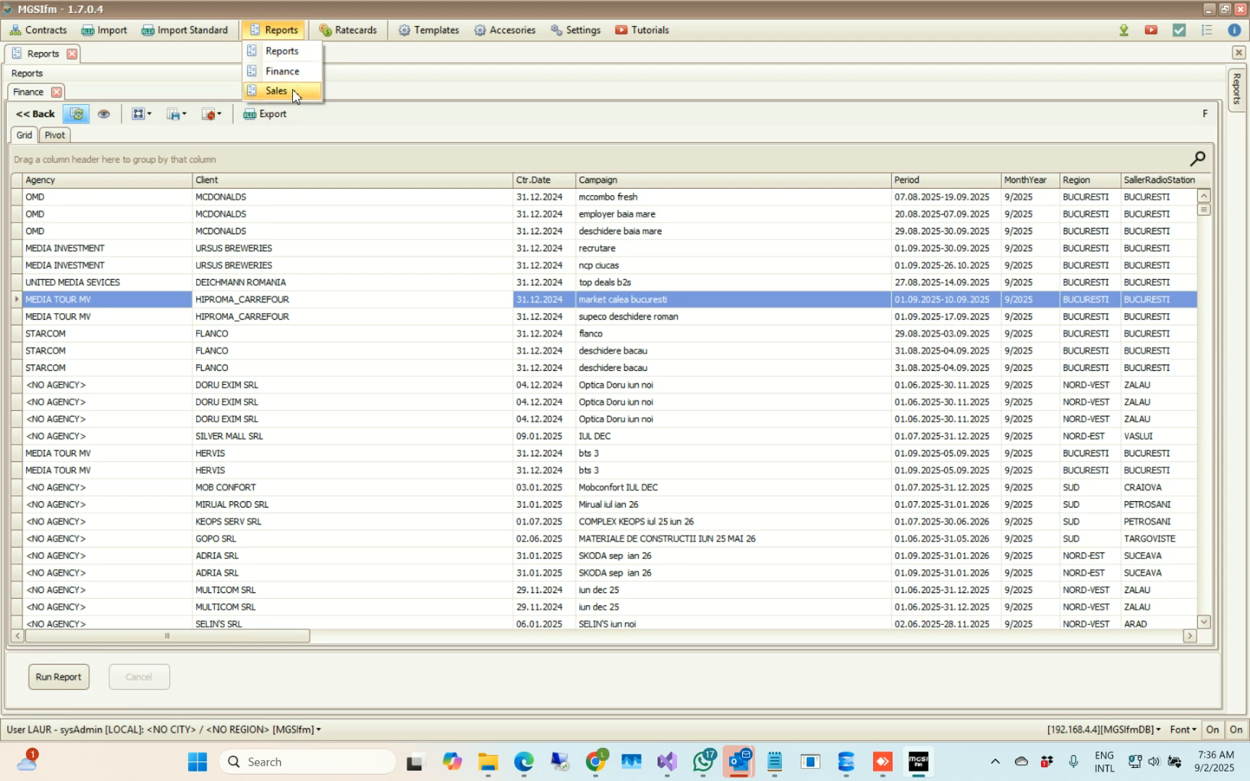
left_click(209, 249)
left_click(660, 318)
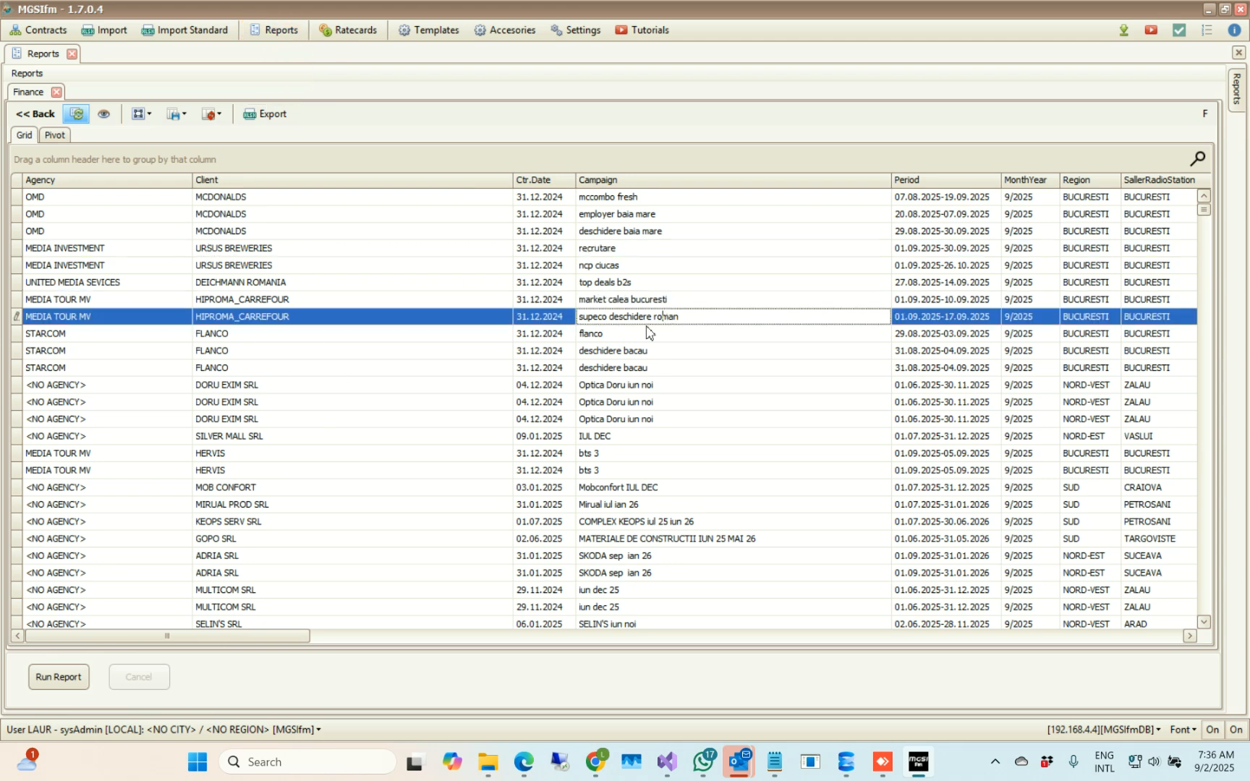
left_click(353, 283)
left_click(592, 287)
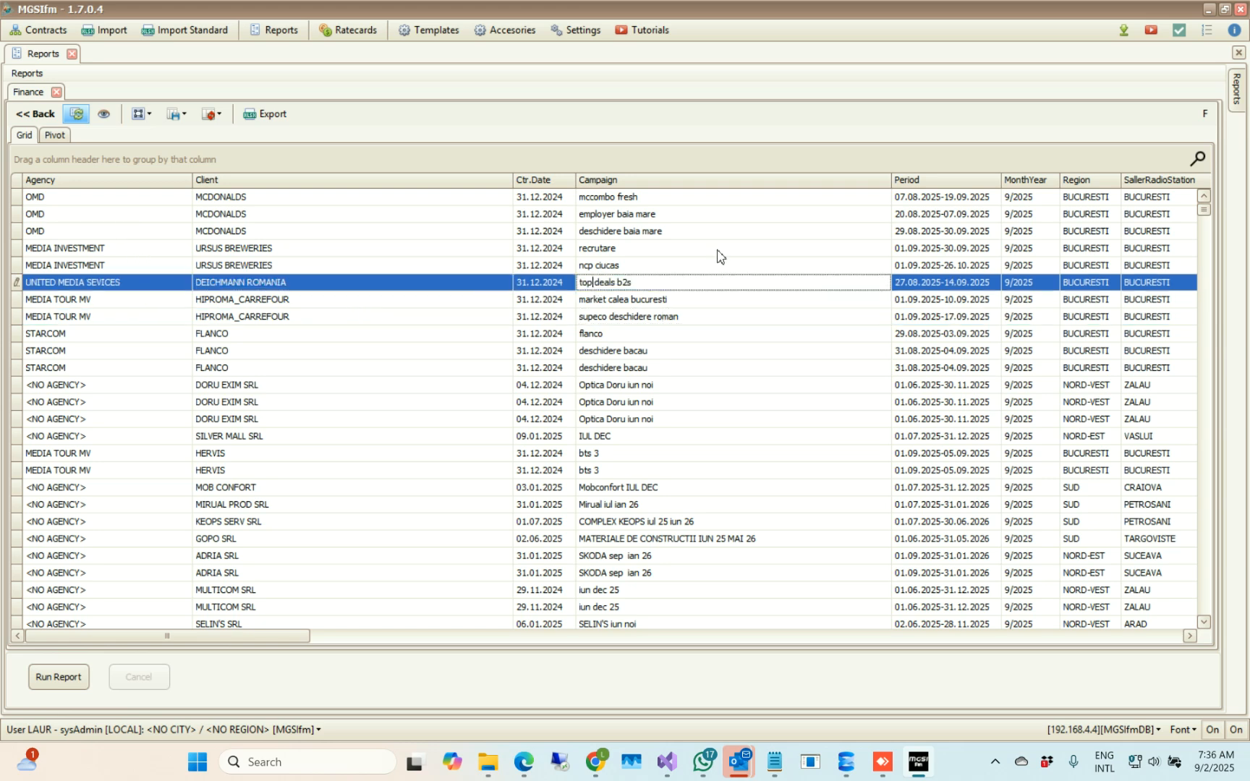
Step: Remove the Ctr.Date column from the Finance grid and save the grid layout as GFin2
left_click(546, 182)
left_click_drag(546, 184, 449, 248)
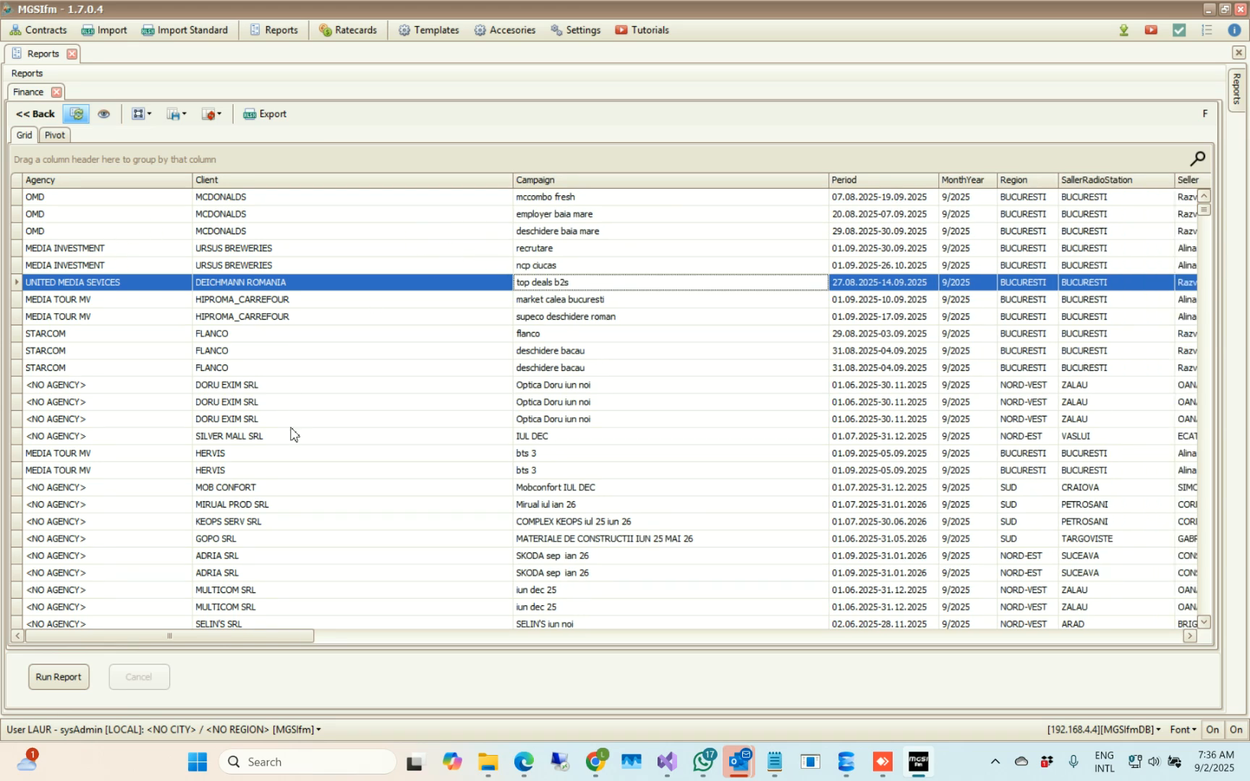
left_click(176, 118)
left_click(209, 115)
left_click(176, 115)
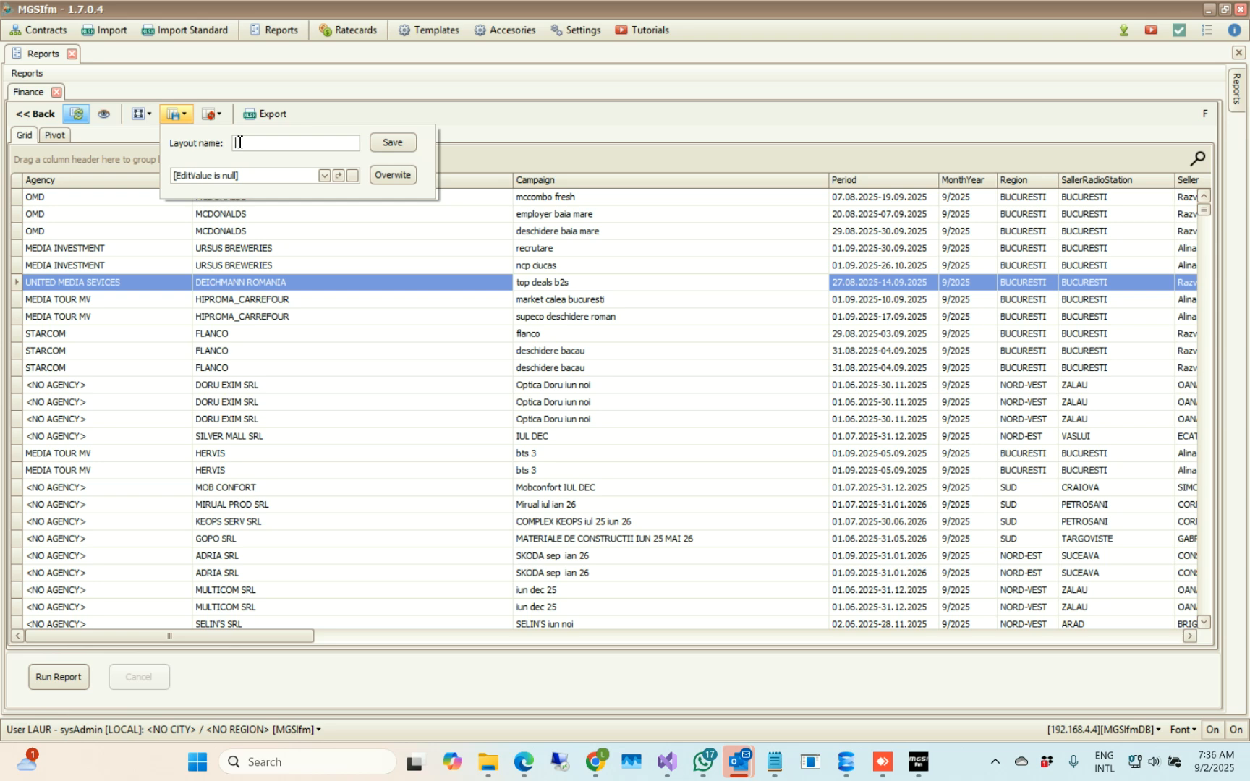
left_click(275, 181)
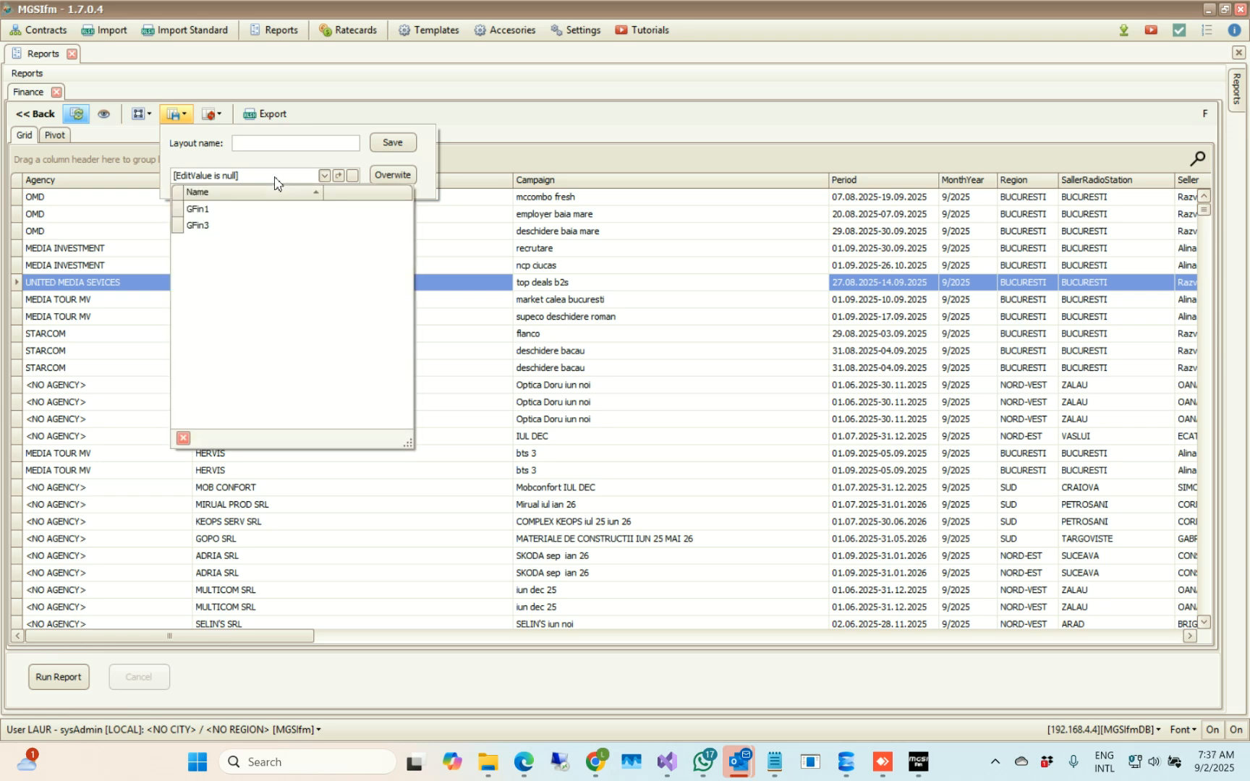
left_click(259, 143)
type("Gf")
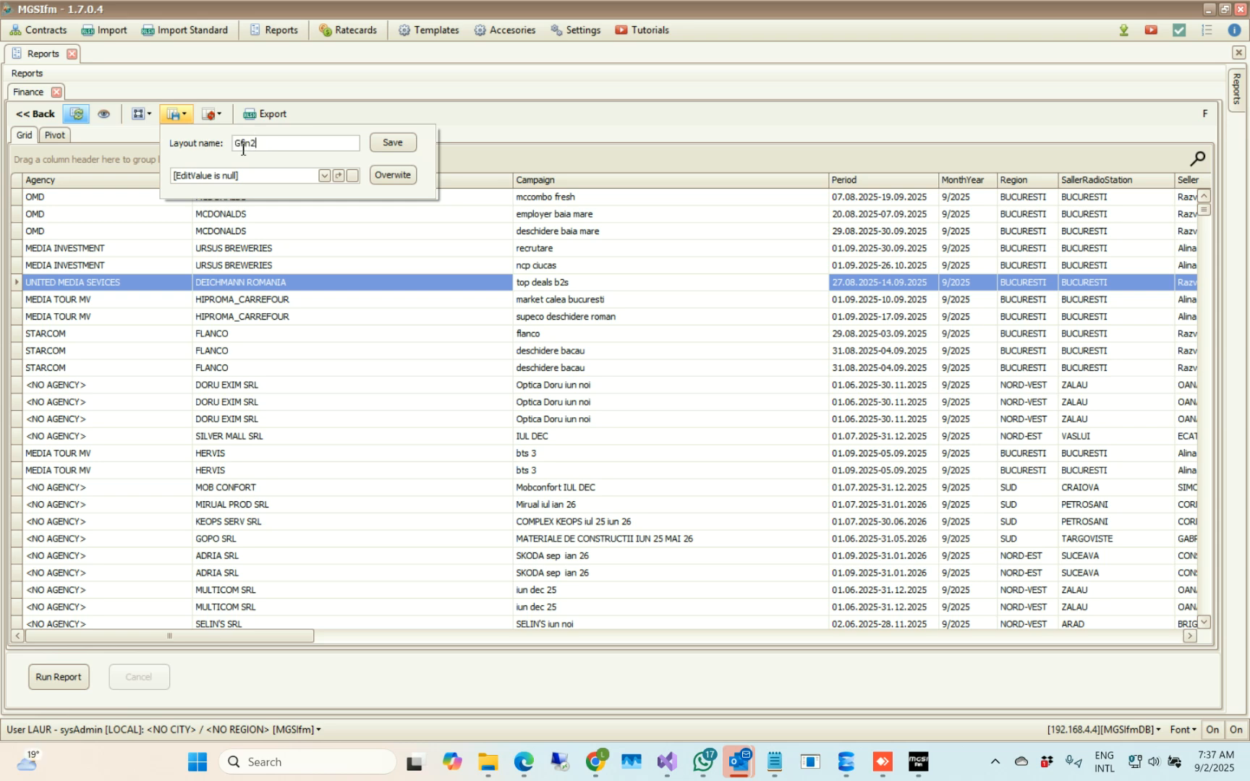
left_click(391, 144)
Step: Examine which saved grid layouts can be loaded for the Finance report
left_click(238, 264)
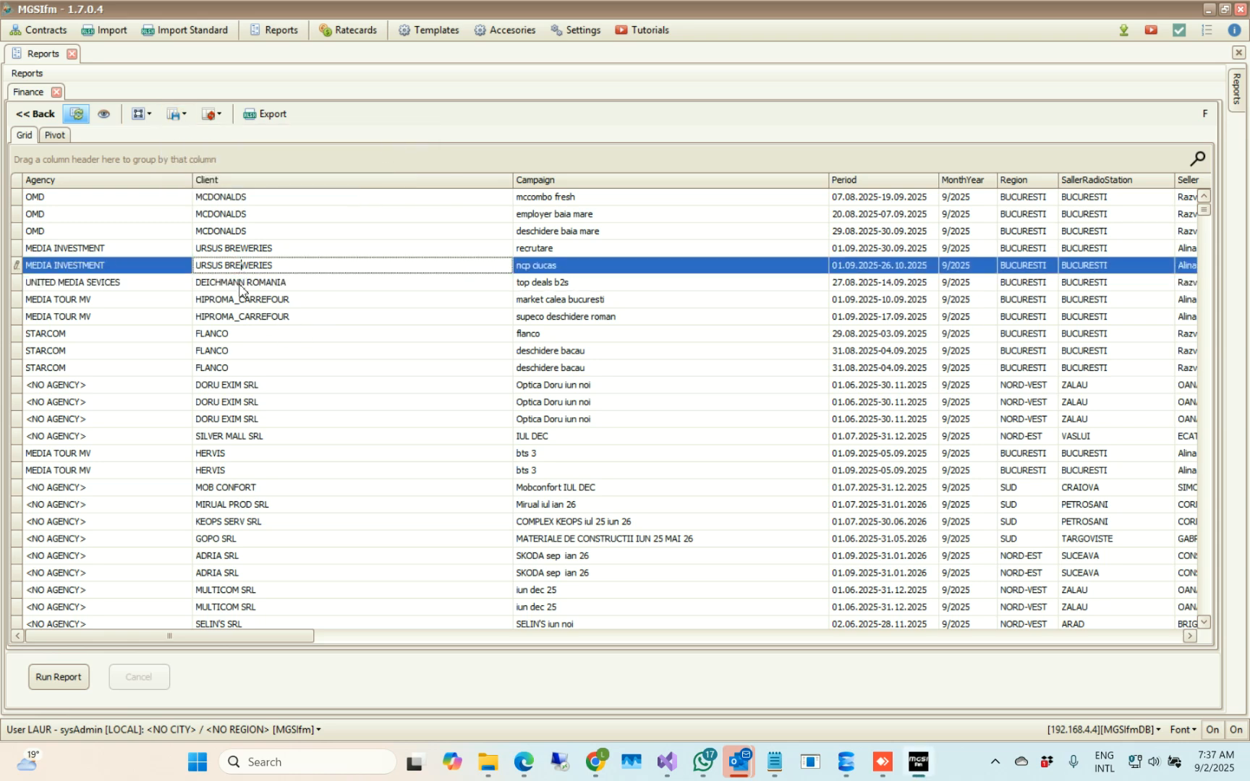
left_click(240, 283)
left_click(175, 114)
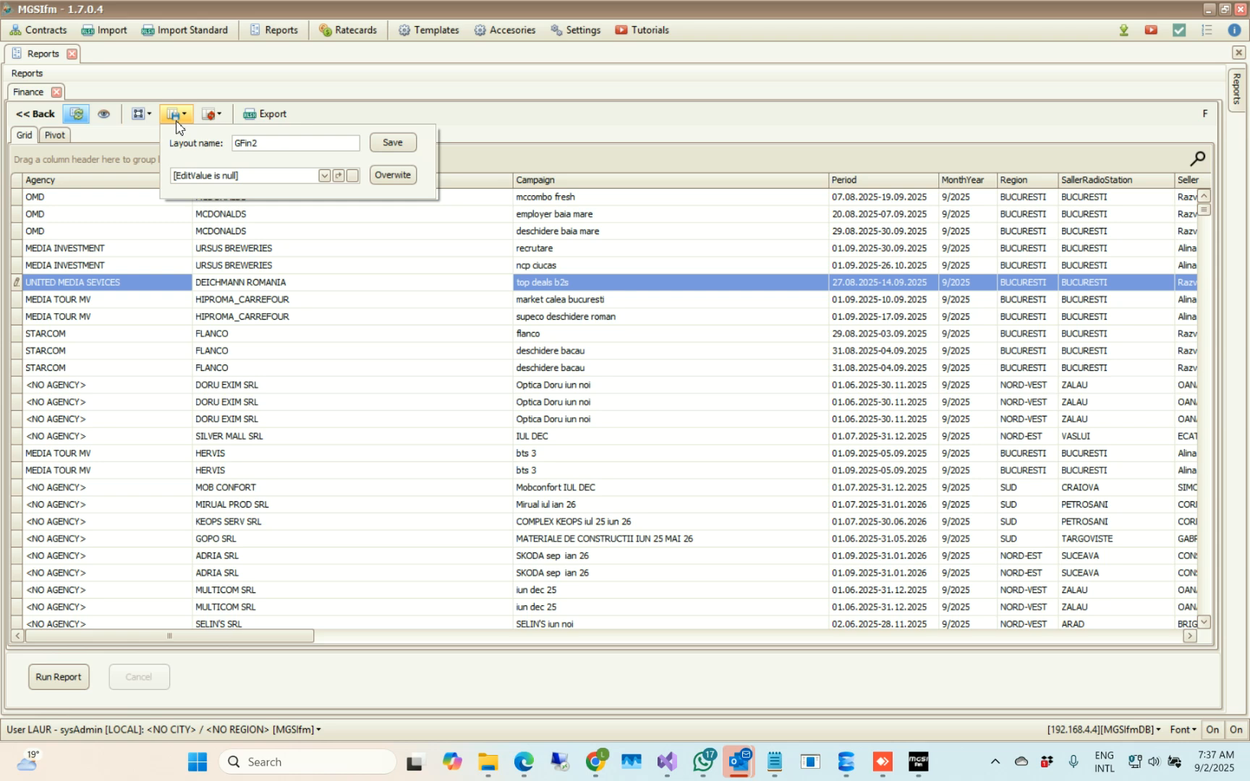
left_click(208, 116)
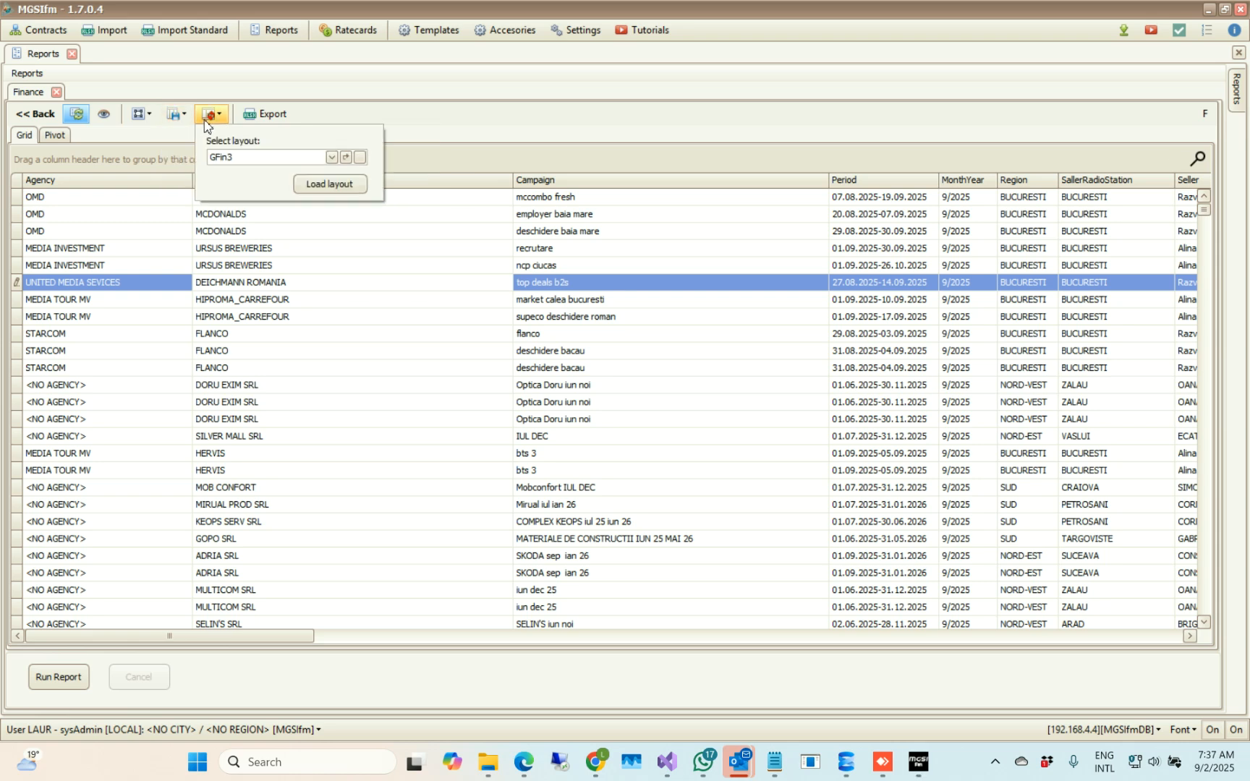
left_click(205, 120)
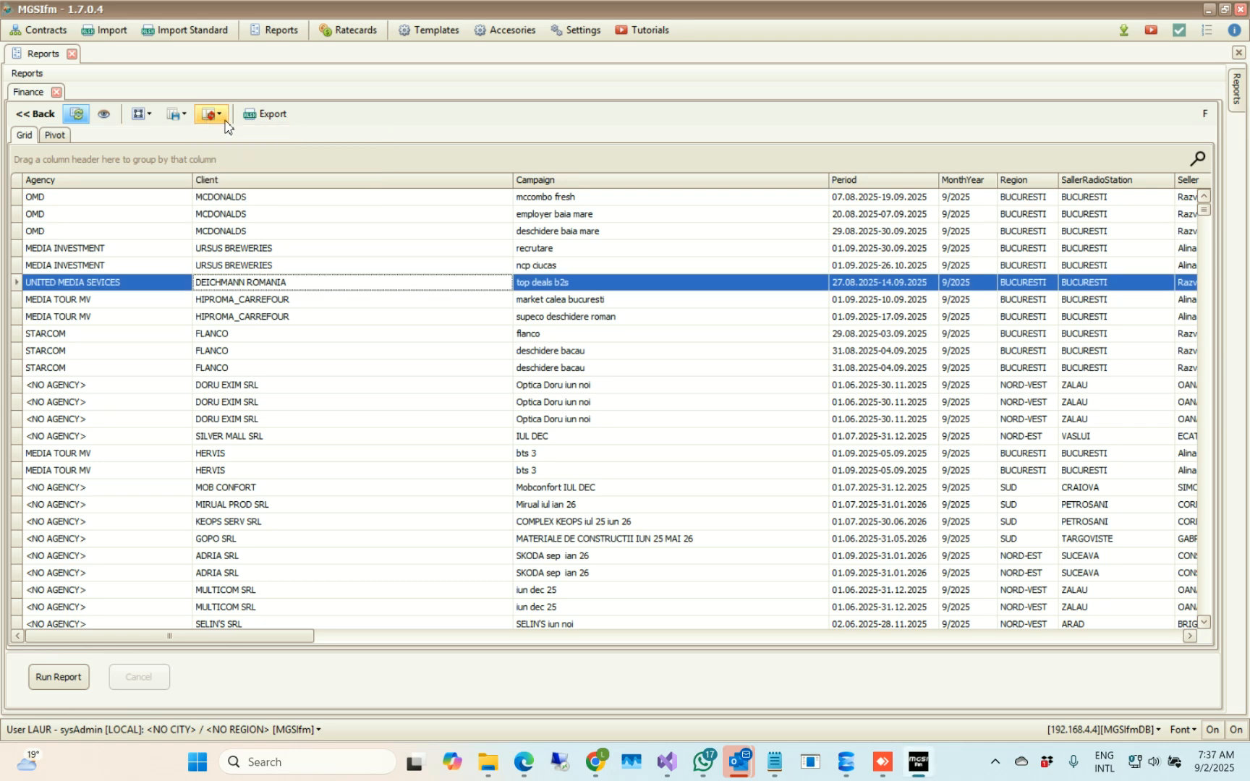
left_click(220, 121)
left_click(250, 159)
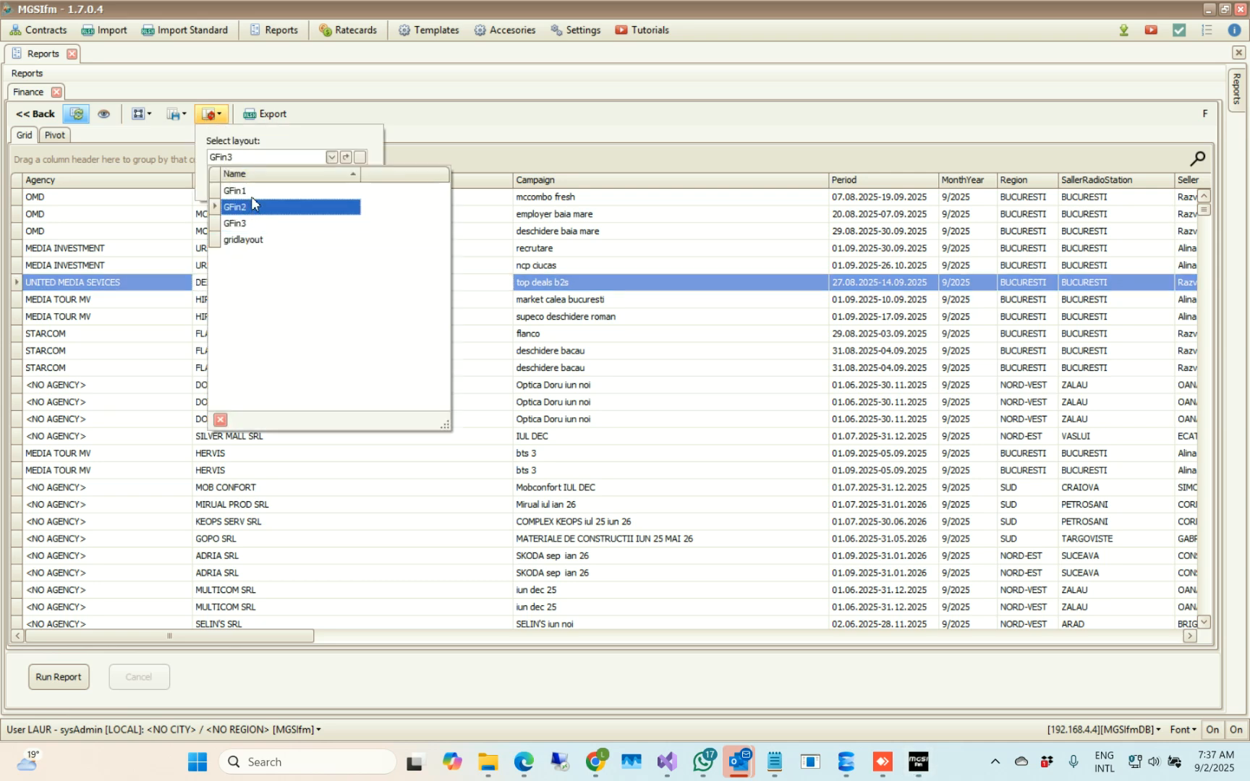
left_click(413, 140)
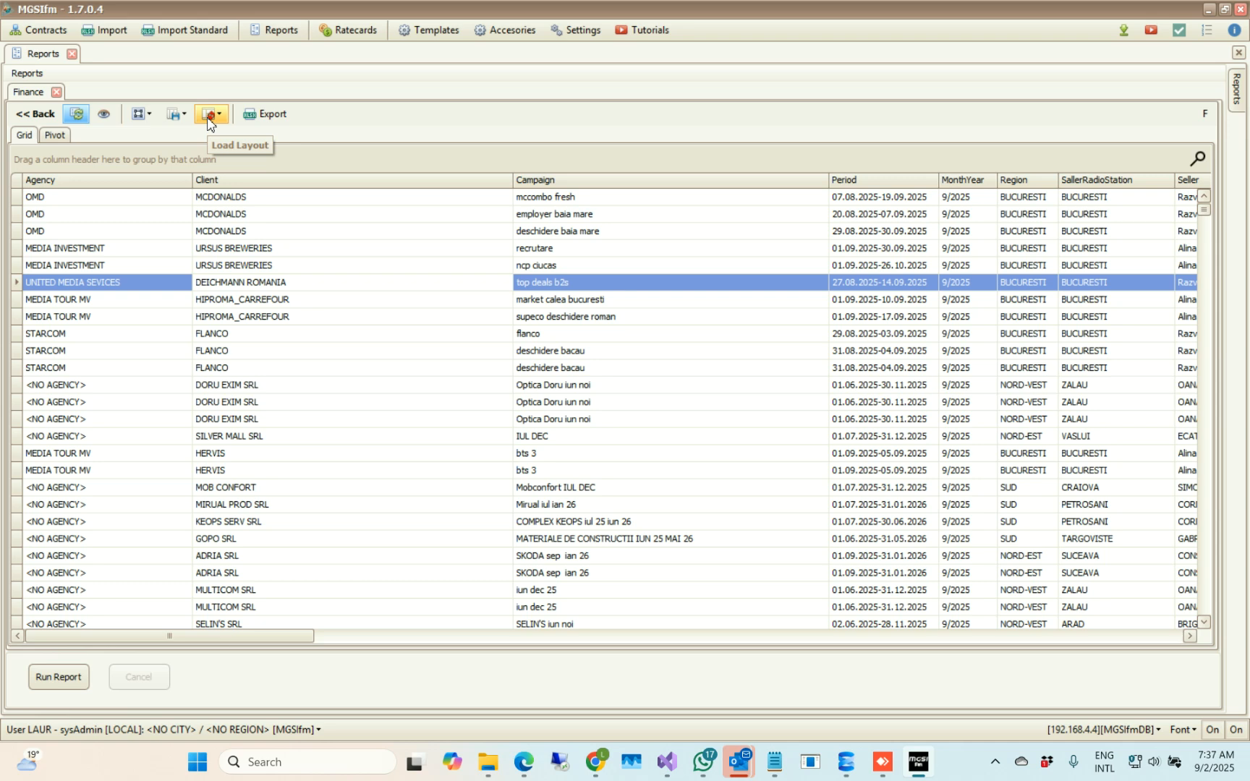
Step: Switch to the pivot view and check which saved layouts can be loaded there
left_click(56, 137)
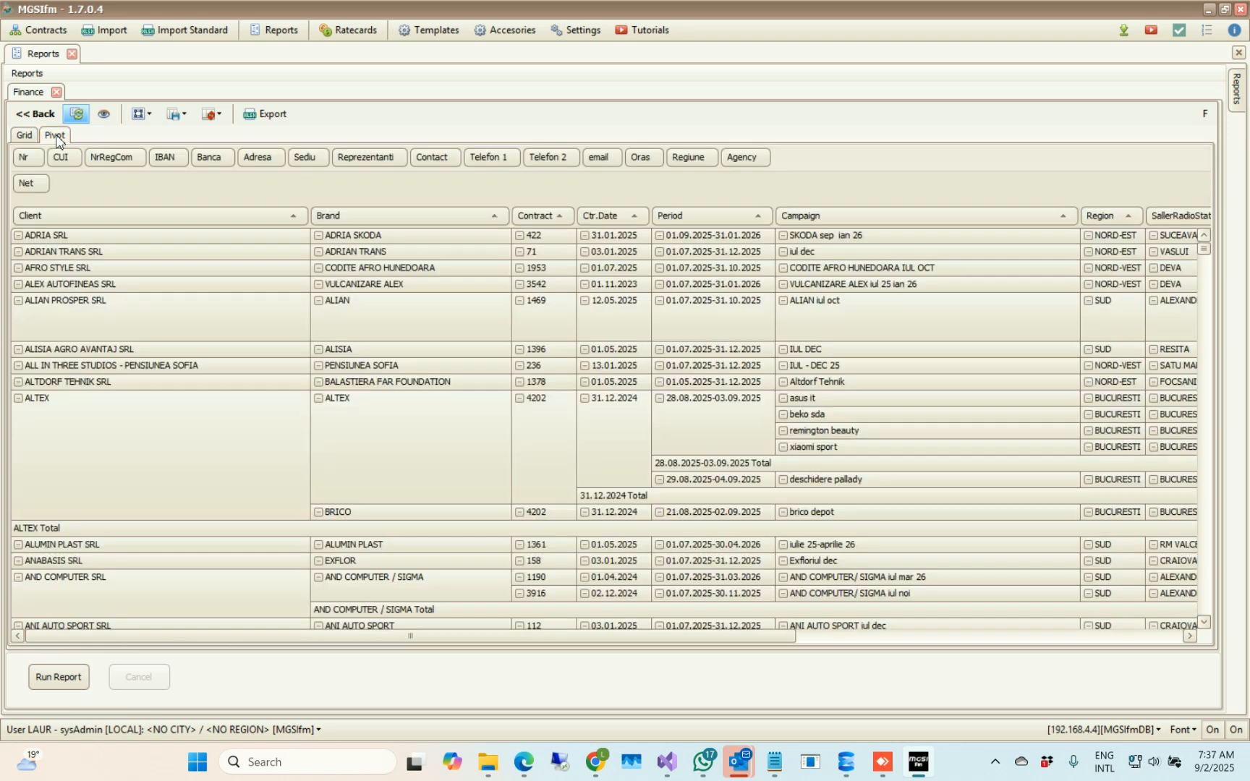
left_click(202, 117)
left_click(226, 159)
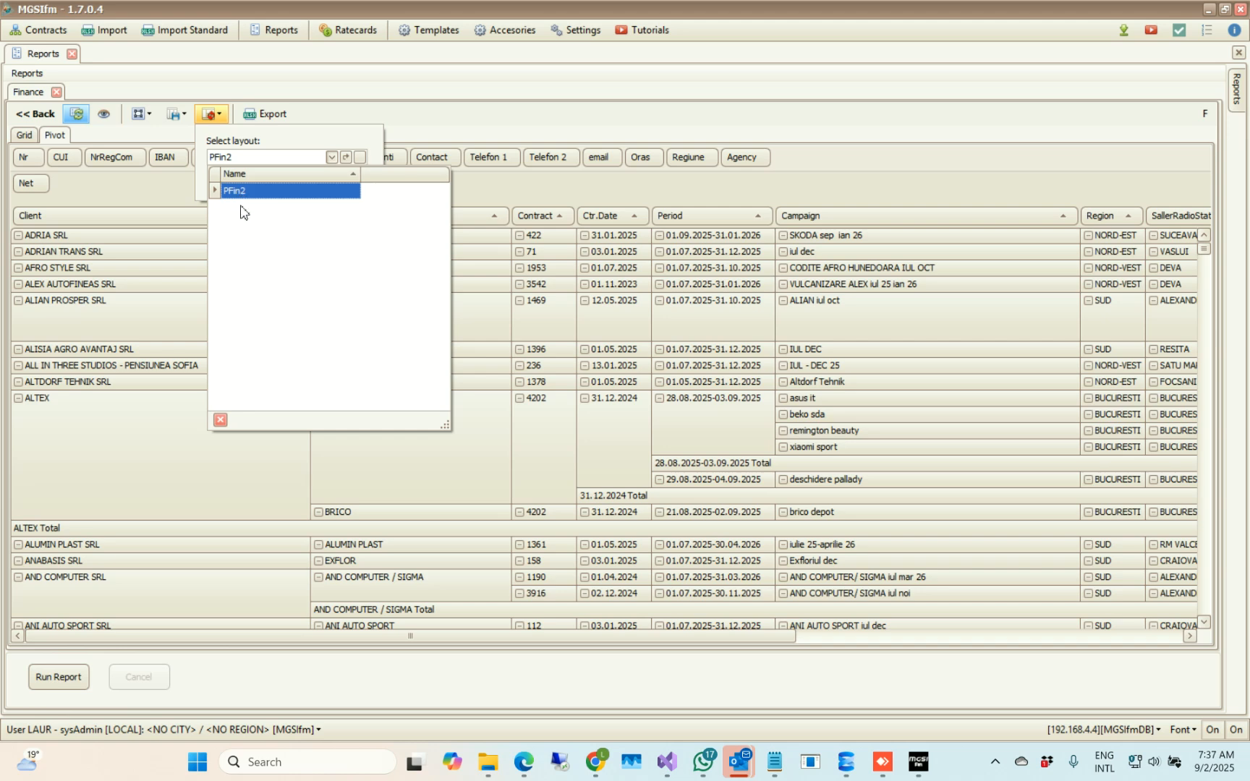
left_click(292, 139)
left_click(441, 140)
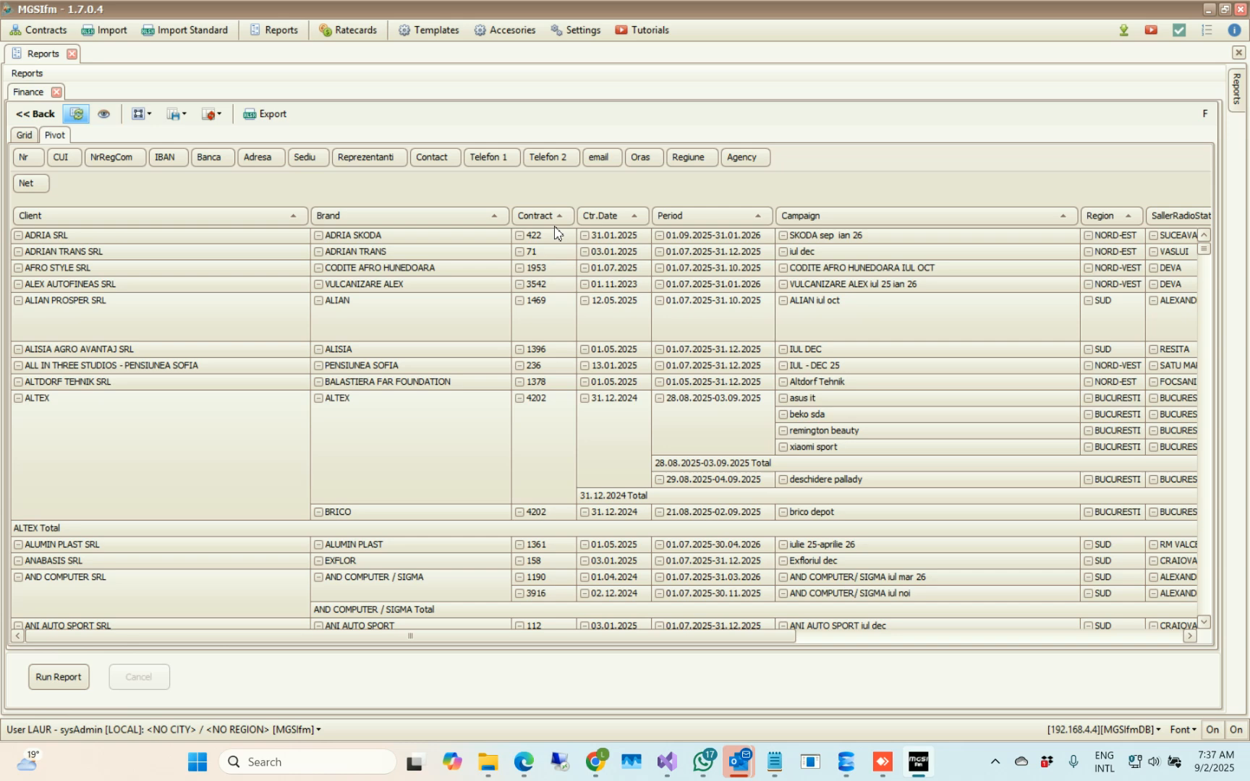
Step: Move the Contract field out of the pivot rows to the unused fields after Agency and save the pivot layout as PFin1
left_click_drag(537, 217, 795, 157)
left_click(174, 115)
left_click(210, 114)
left_click(174, 120)
left_click(295, 178)
left_click(296, 178)
left_click(256, 176)
left_click(258, 179)
left_click(239, 144)
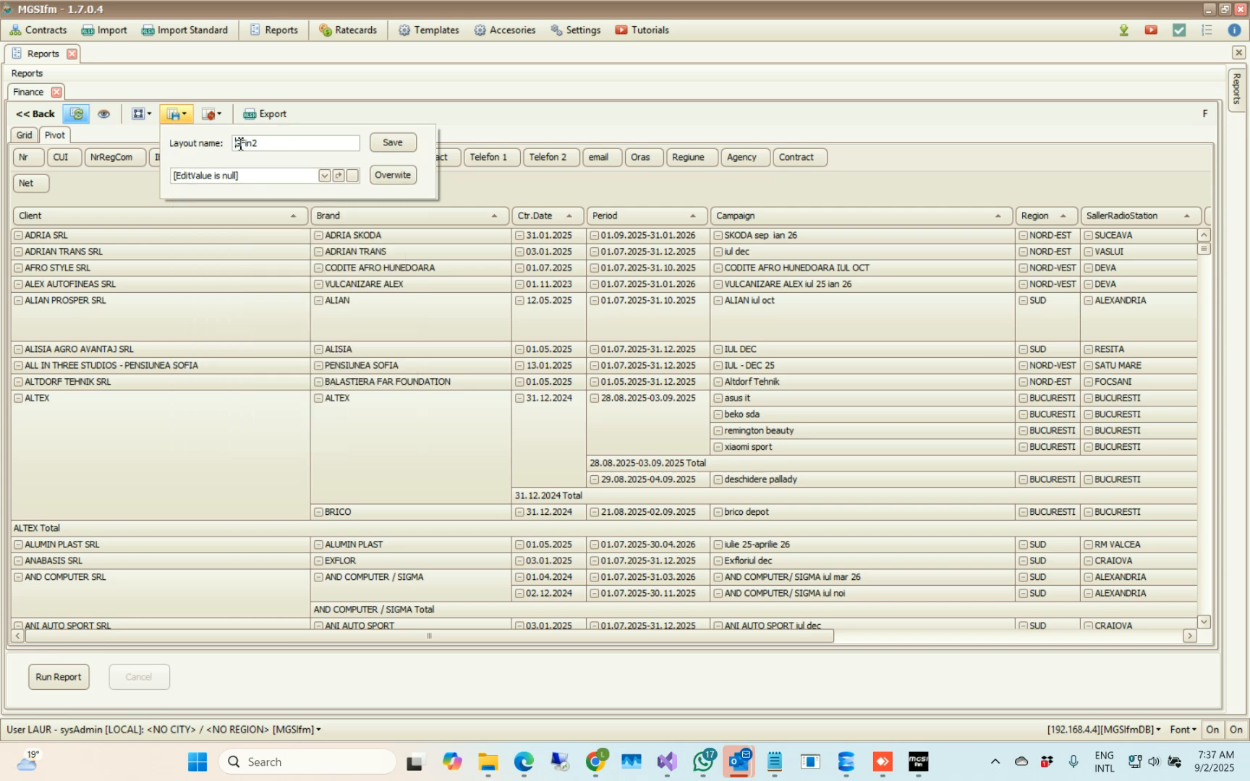
type("P")
left_click(394, 145)
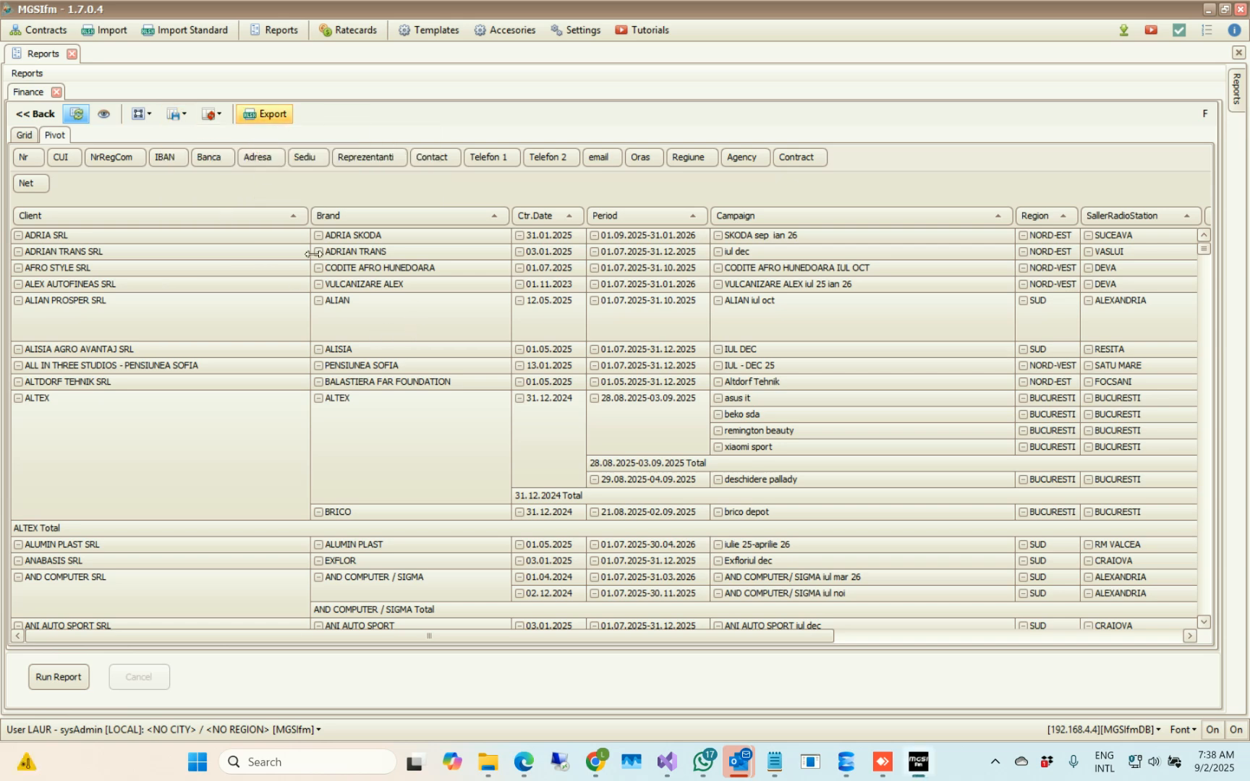
Step: Return to the grid view and load the GFin1 layout
left_click(24, 139)
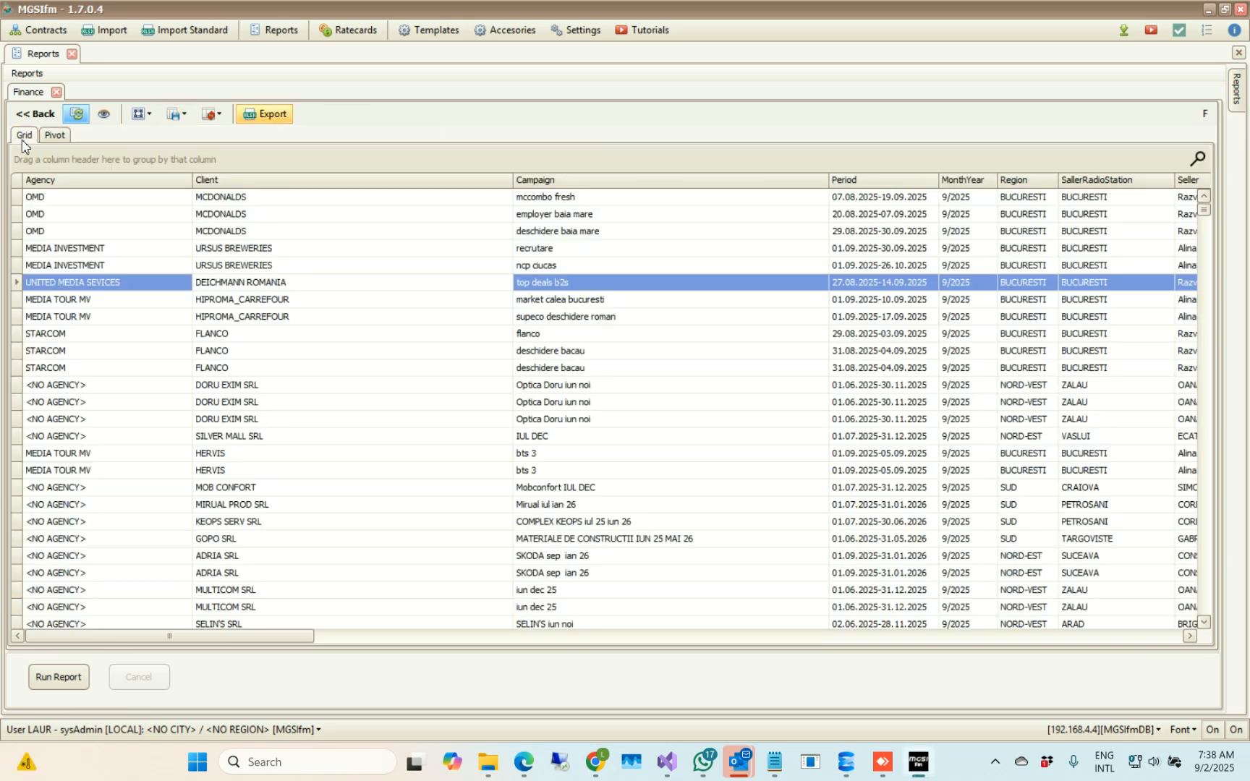
left_click(211, 114)
left_click(241, 157)
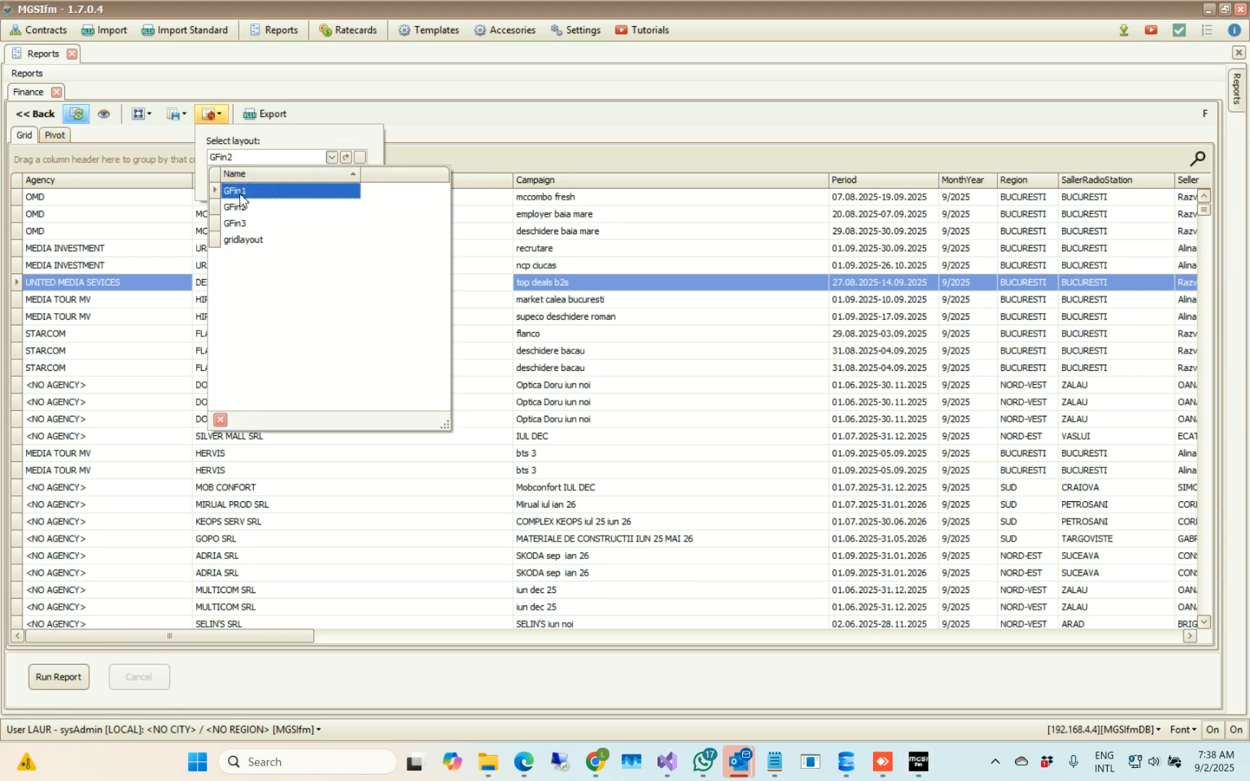
left_click(241, 191)
left_click(346, 190)
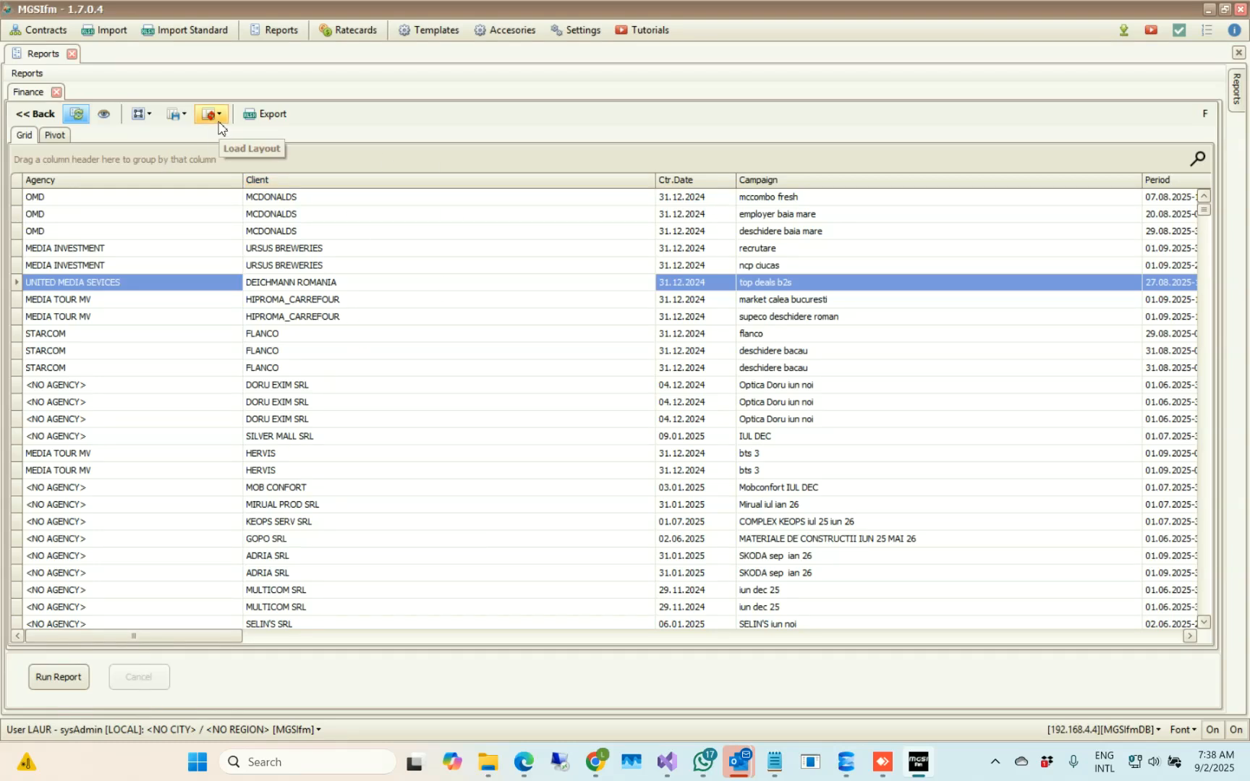
Step: Pick GFin2 among the loadable grid layouts and look at the layout saving options
left_click(214, 116)
left_click(240, 158)
left_click(239, 204)
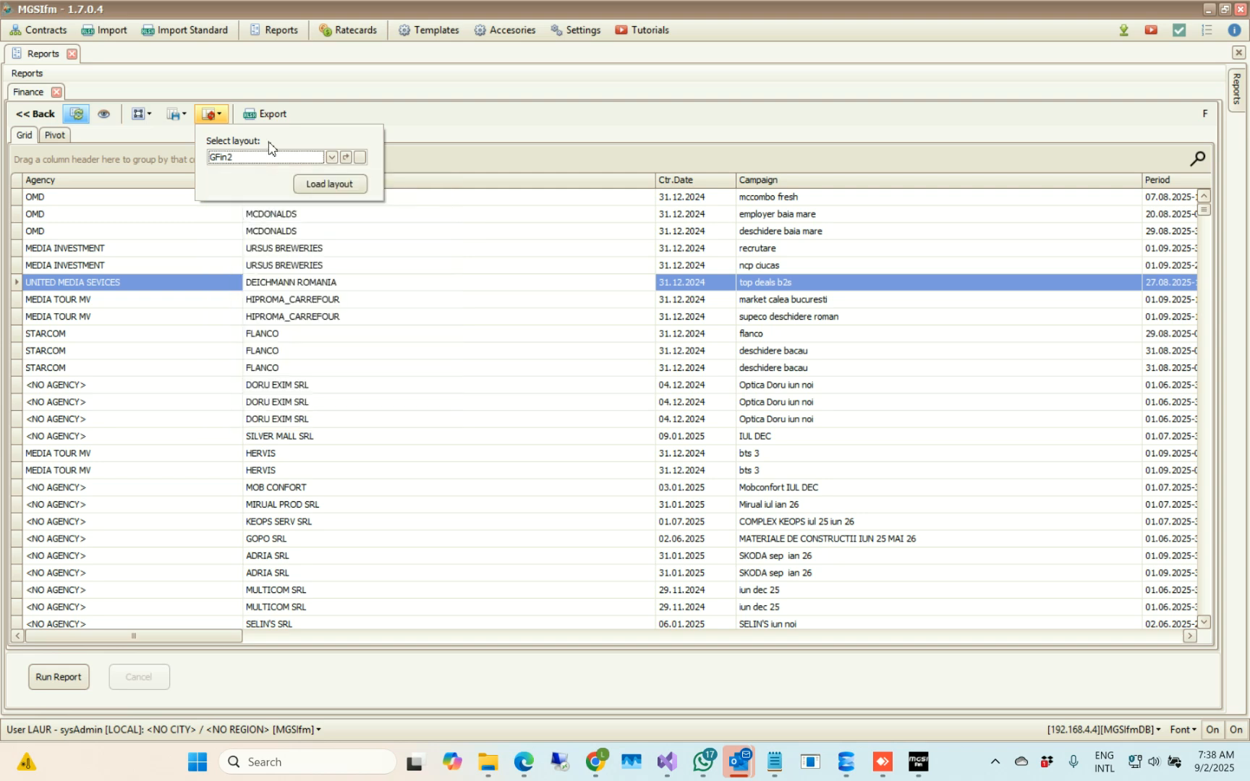
left_click(176, 115)
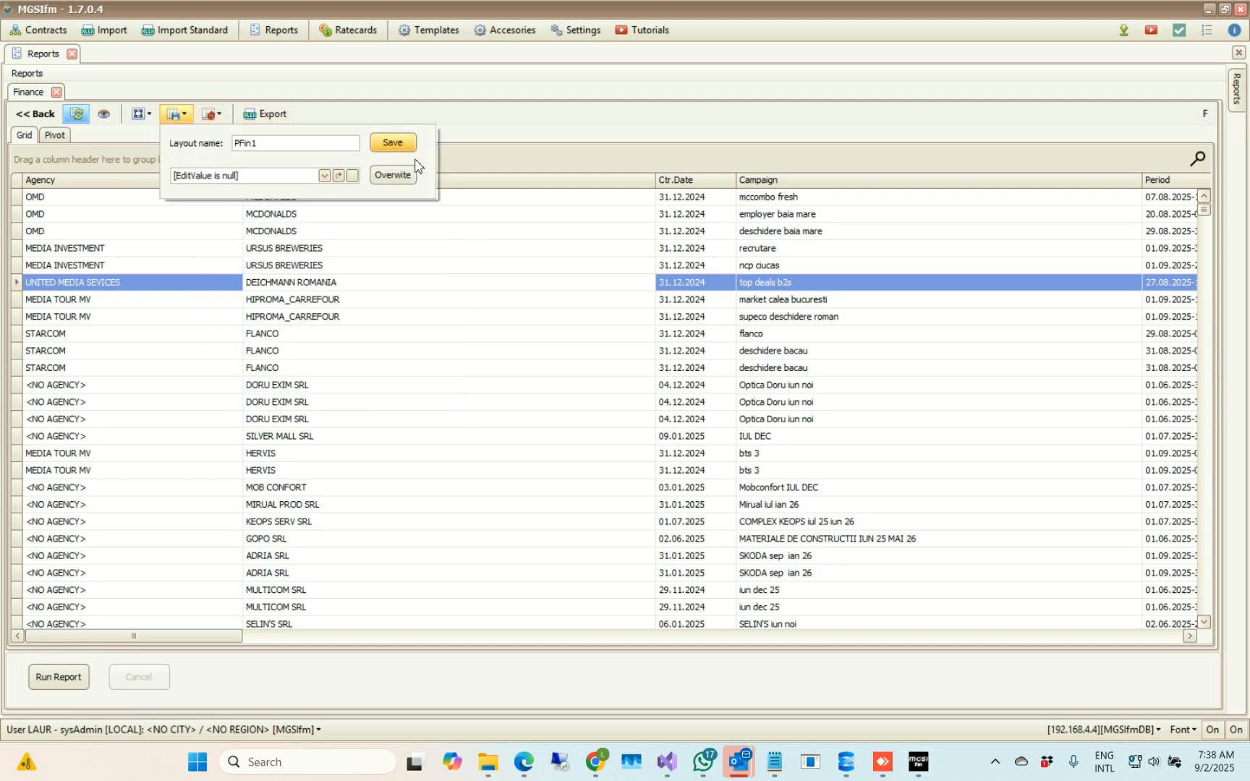
left_click(392, 142)
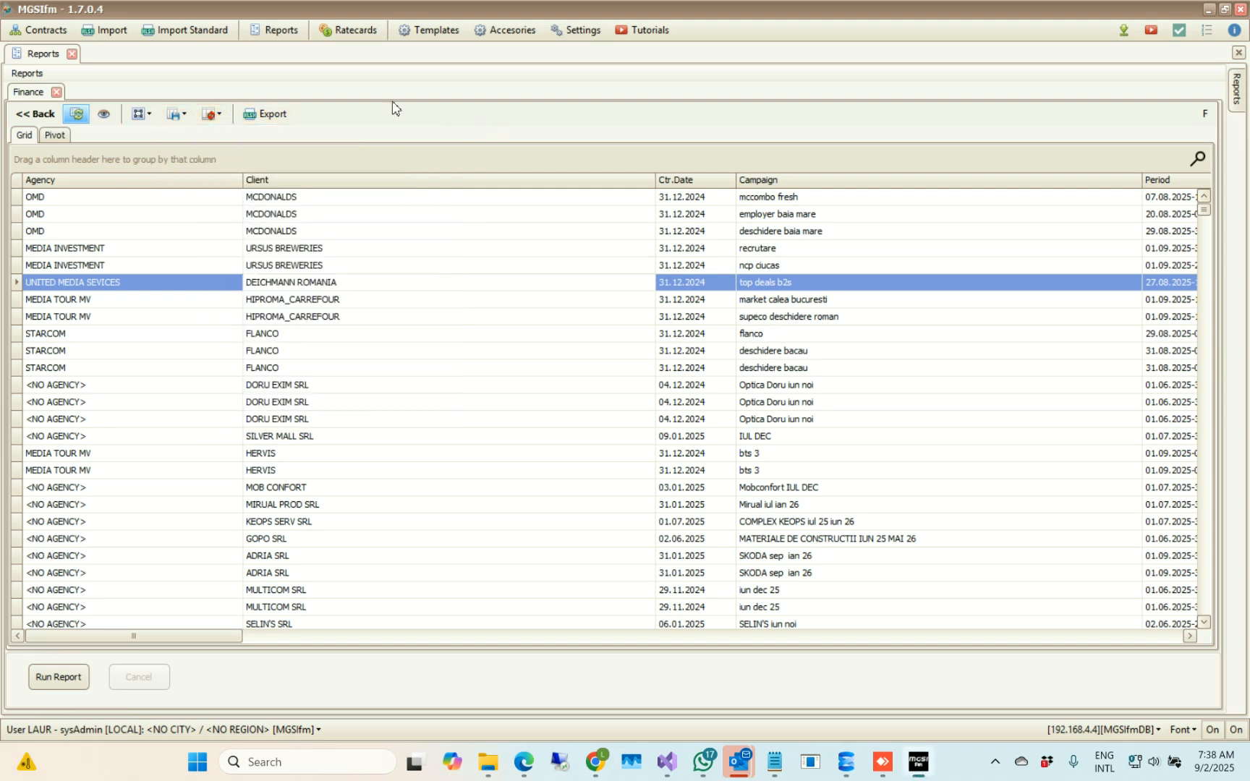
Step: Turn the report's refresh option off, view the pivot and the grid, and turn the option back on
left_click(76, 115)
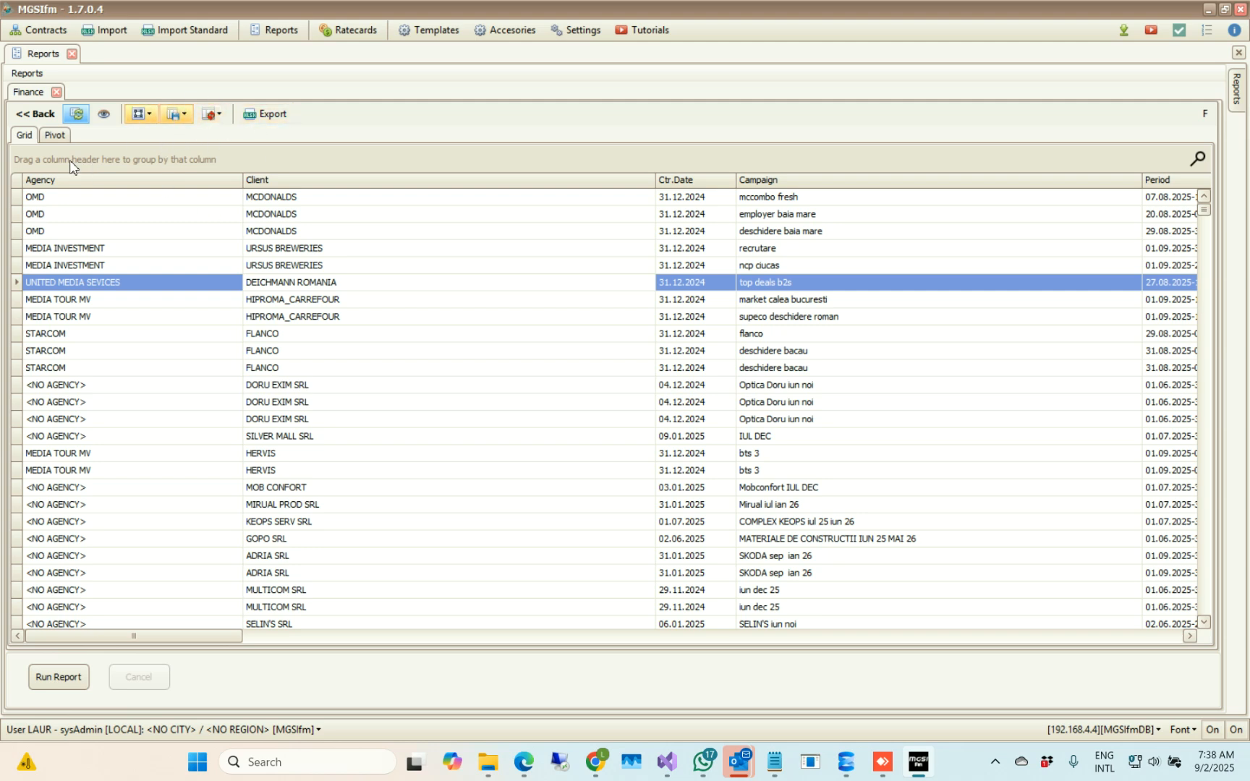
left_click(52, 136)
left_click(23, 135)
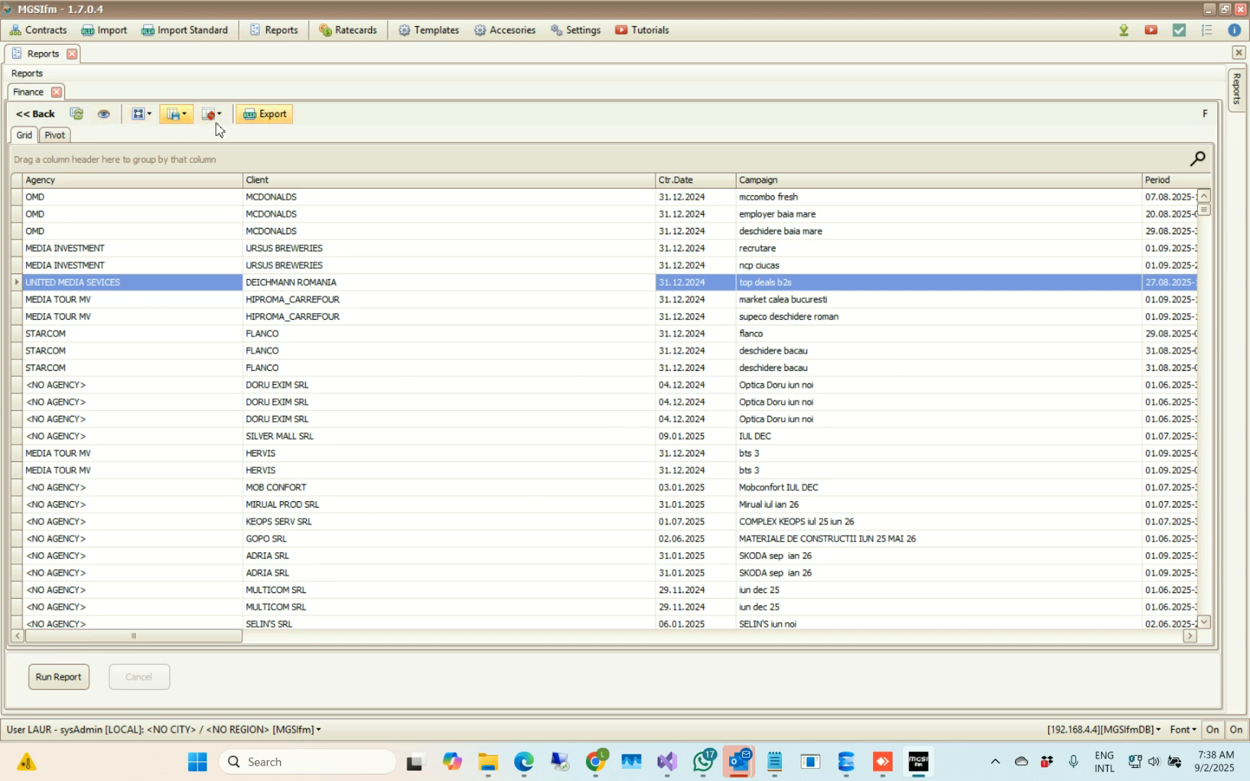
left_click(77, 115)
Step: Load the GFin2 layout, which hides Ctr.Date, into the grid and check the pivot and grid views
left_click(210, 115)
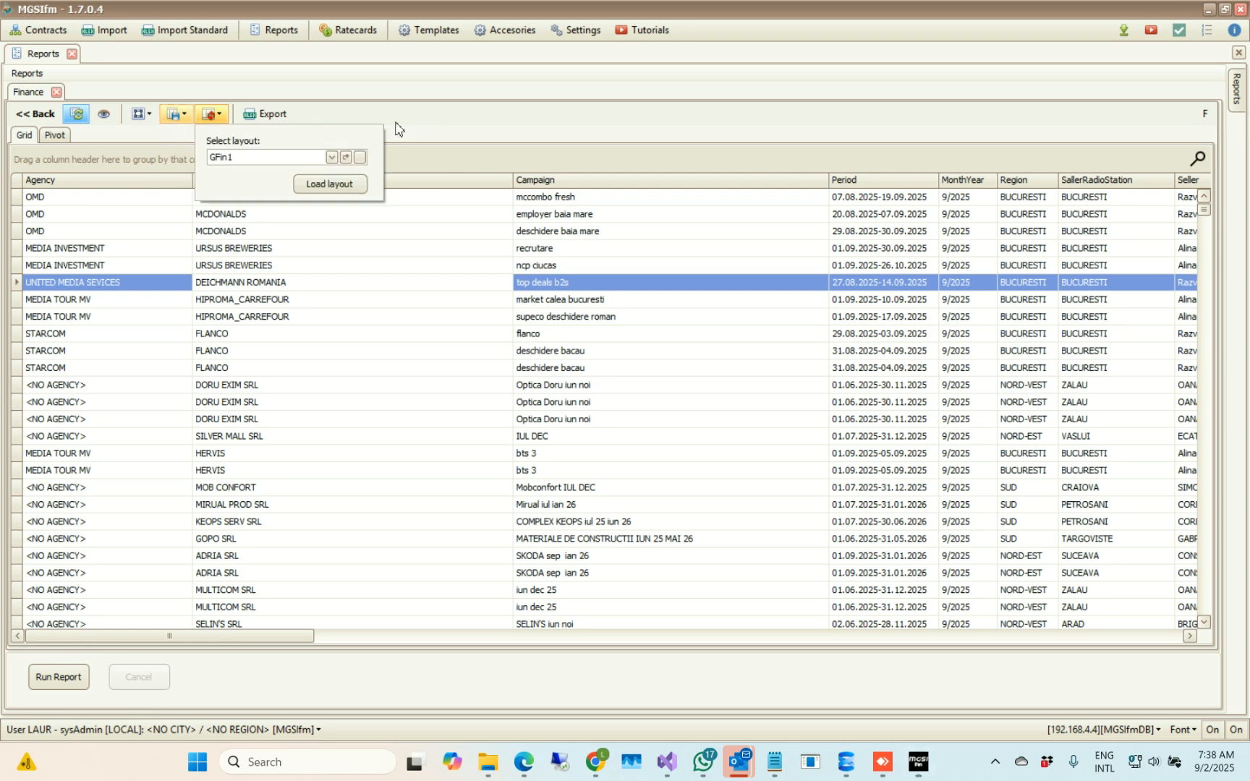
left_click(419, 119)
left_click(55, 135)
left_click(24, 136)
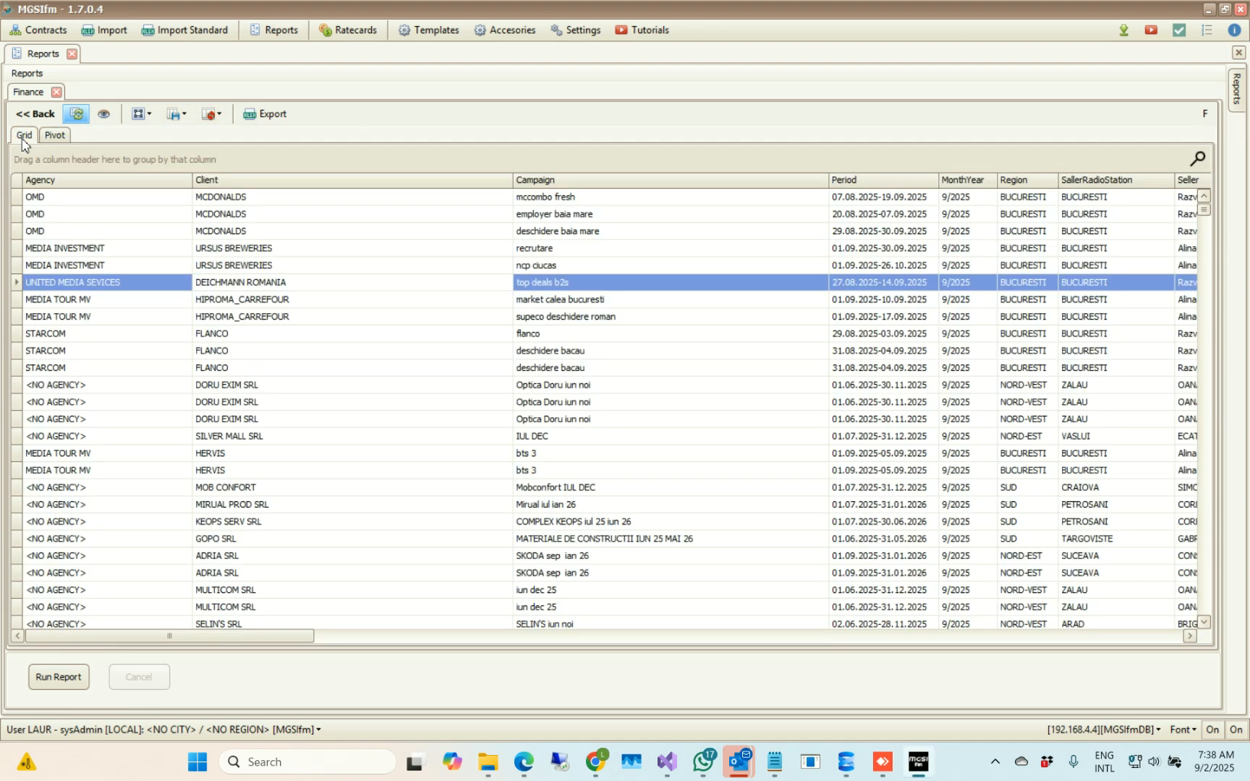
left_click(264, 402)
left_click(162, 367)
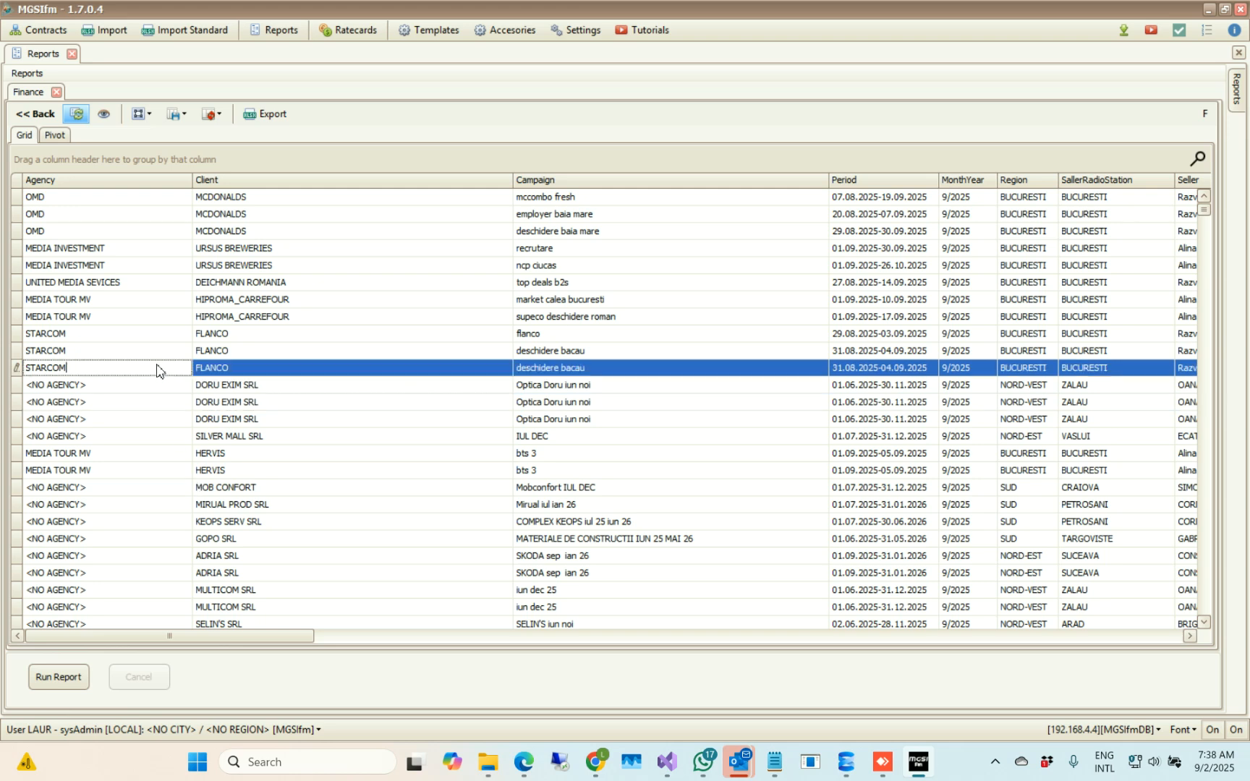
left_click(165, 331)
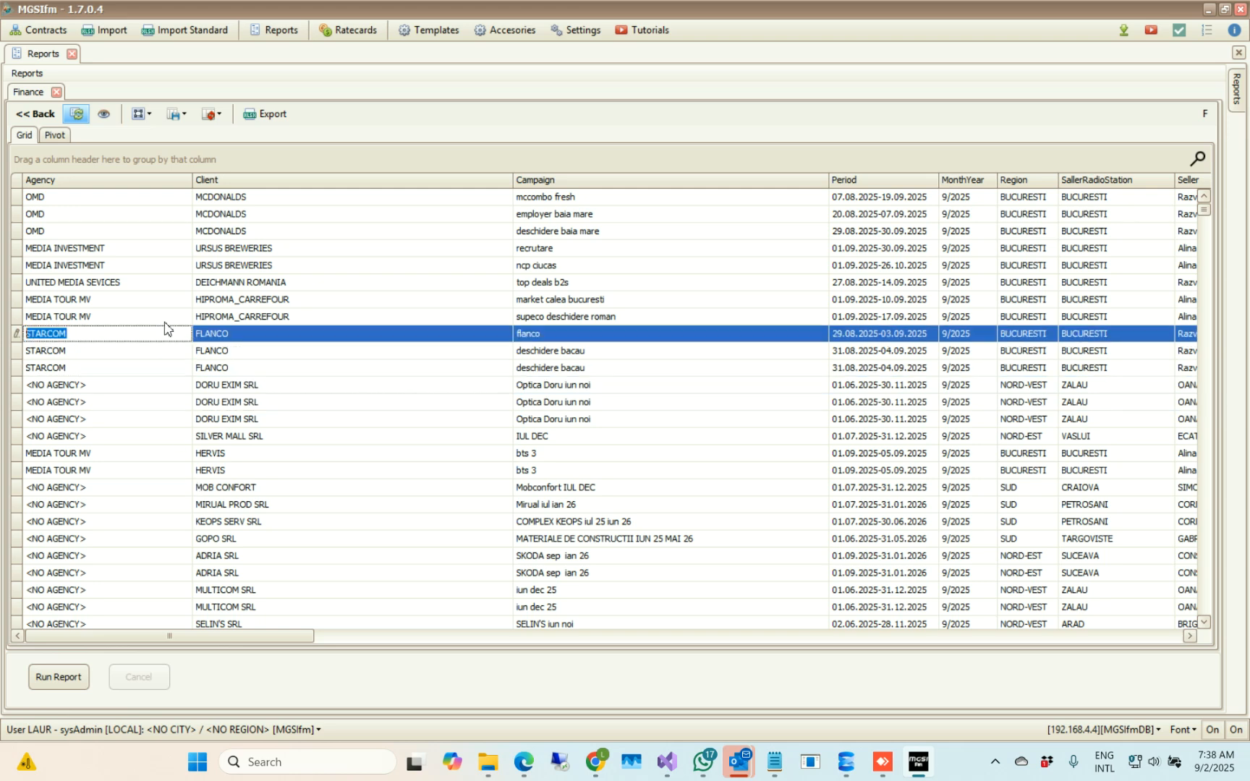
Step: Open the layout manager and go through the saved grid and pivot layouts from GFin2 to PFin2
left_click(140, 116)
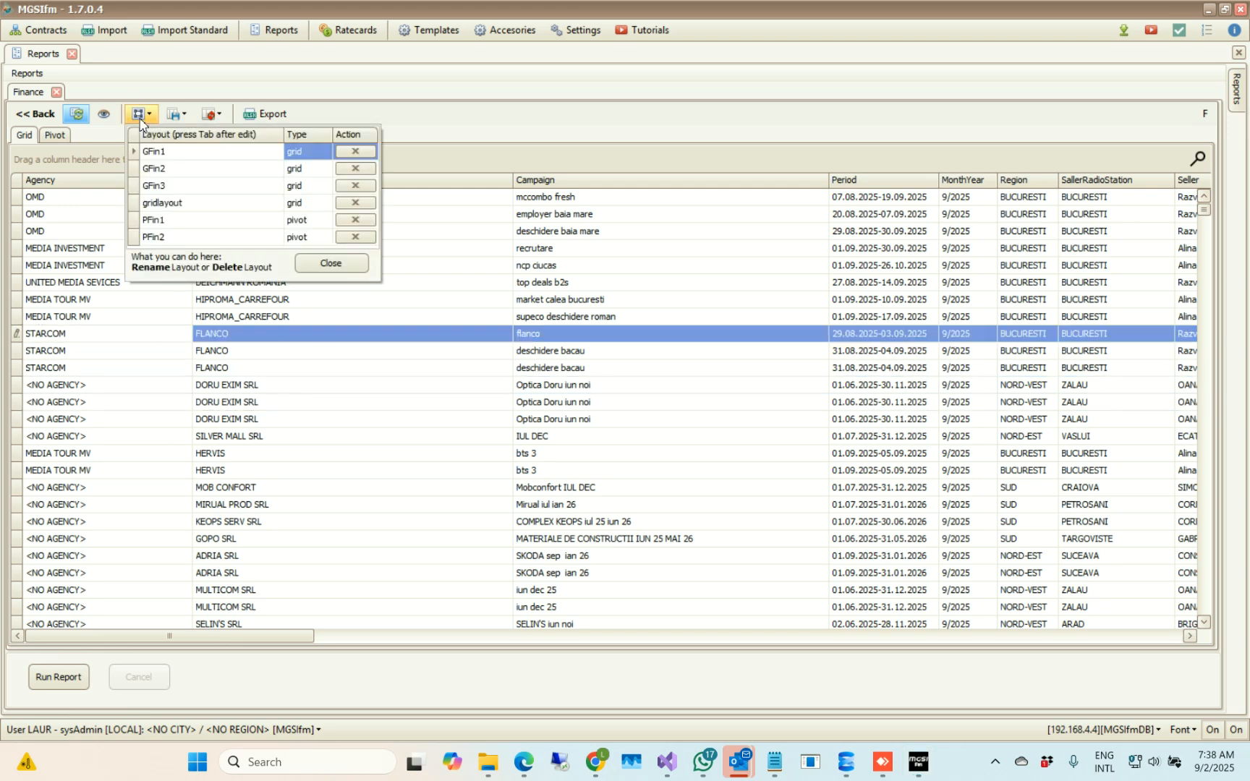
left_click(135, 171)
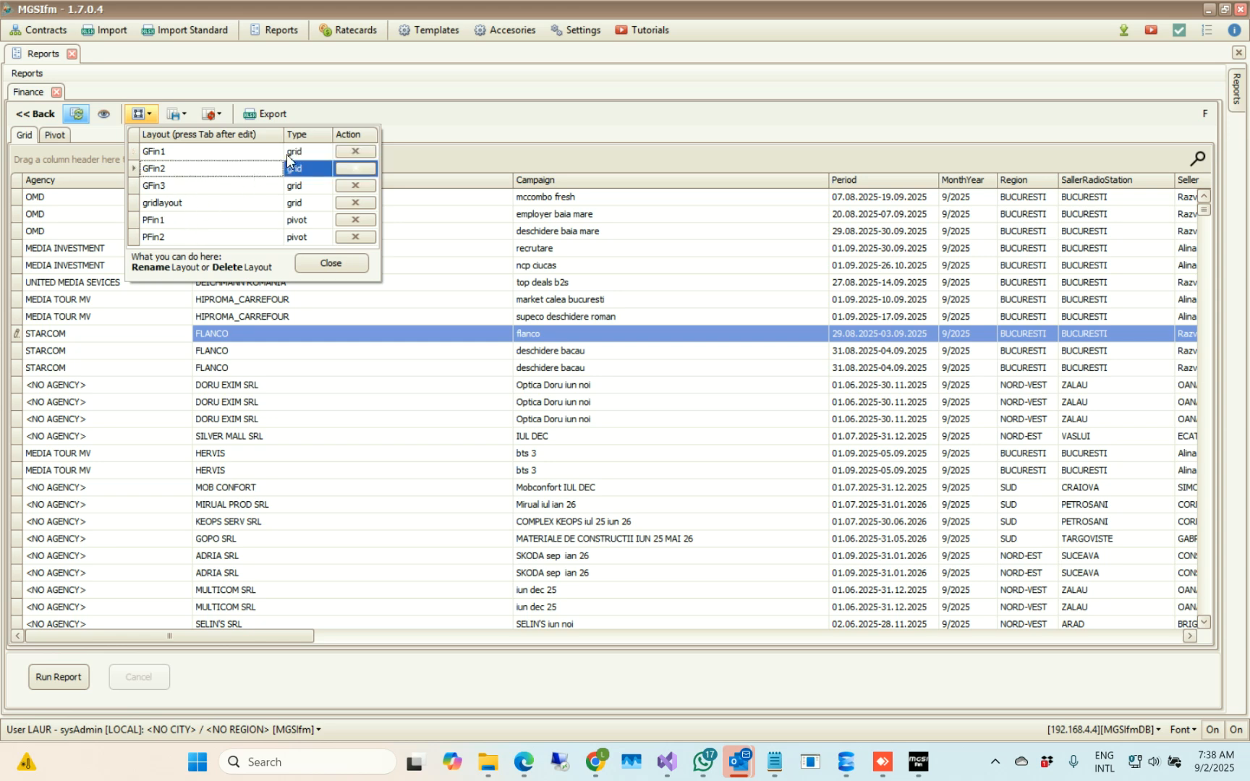
left_click(290, 185)
left_click(292, 204)
left_click(286, 221)
left_click(272, 235)
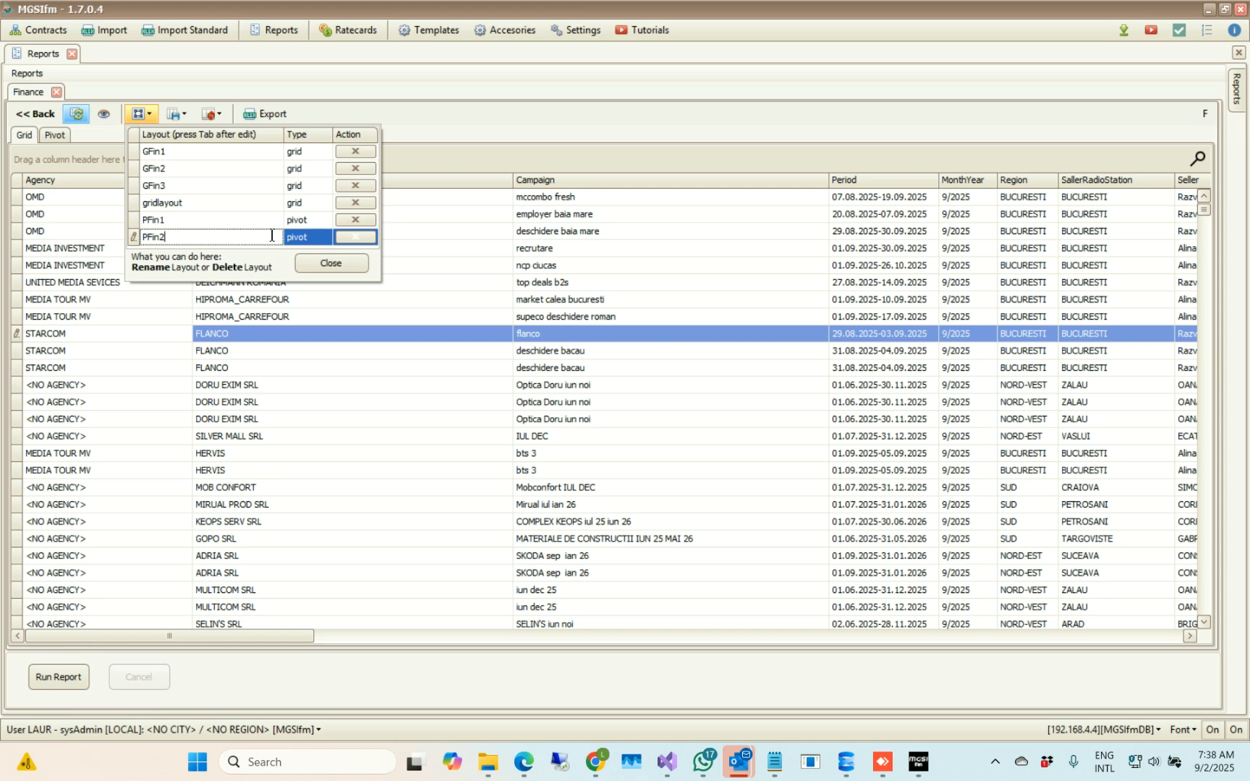
Step: Delete the saved grid layout named gridlayout from the layout manager and confirm the deletion
left_click(199, 204)
left_click(135, 190)
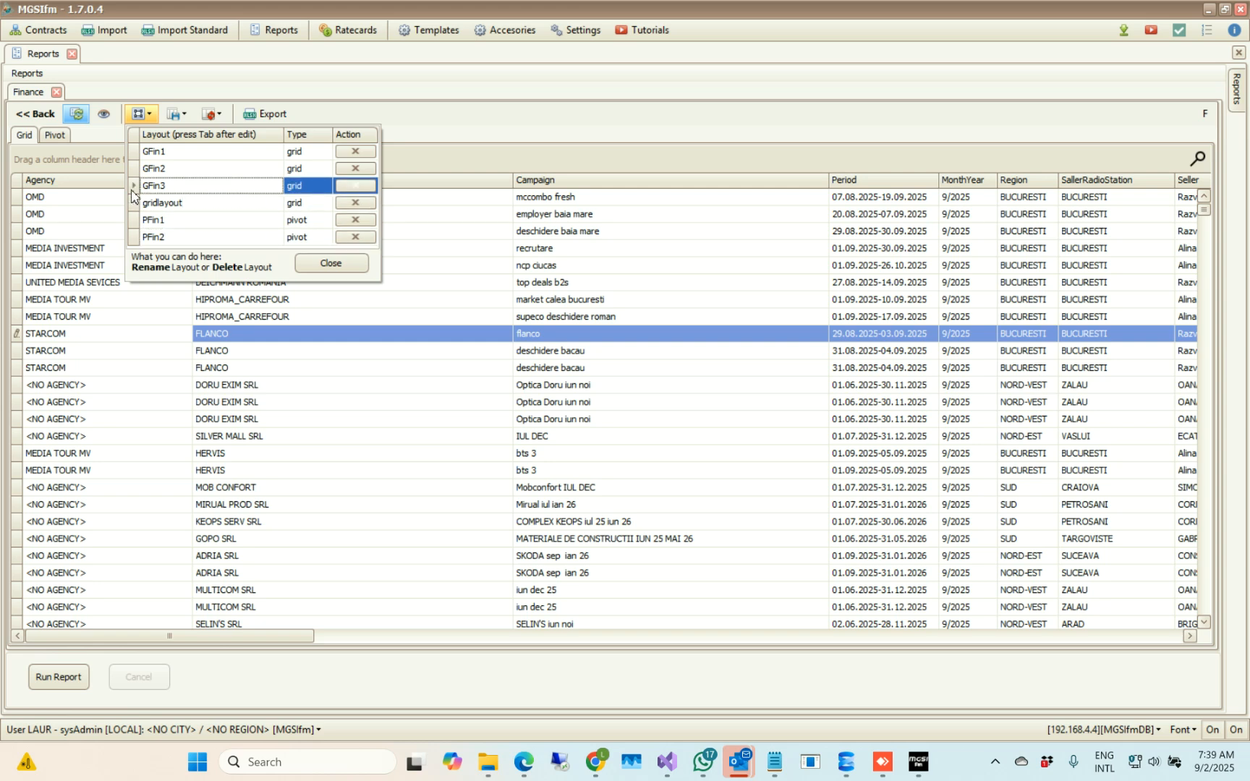
left_click(131, 206)
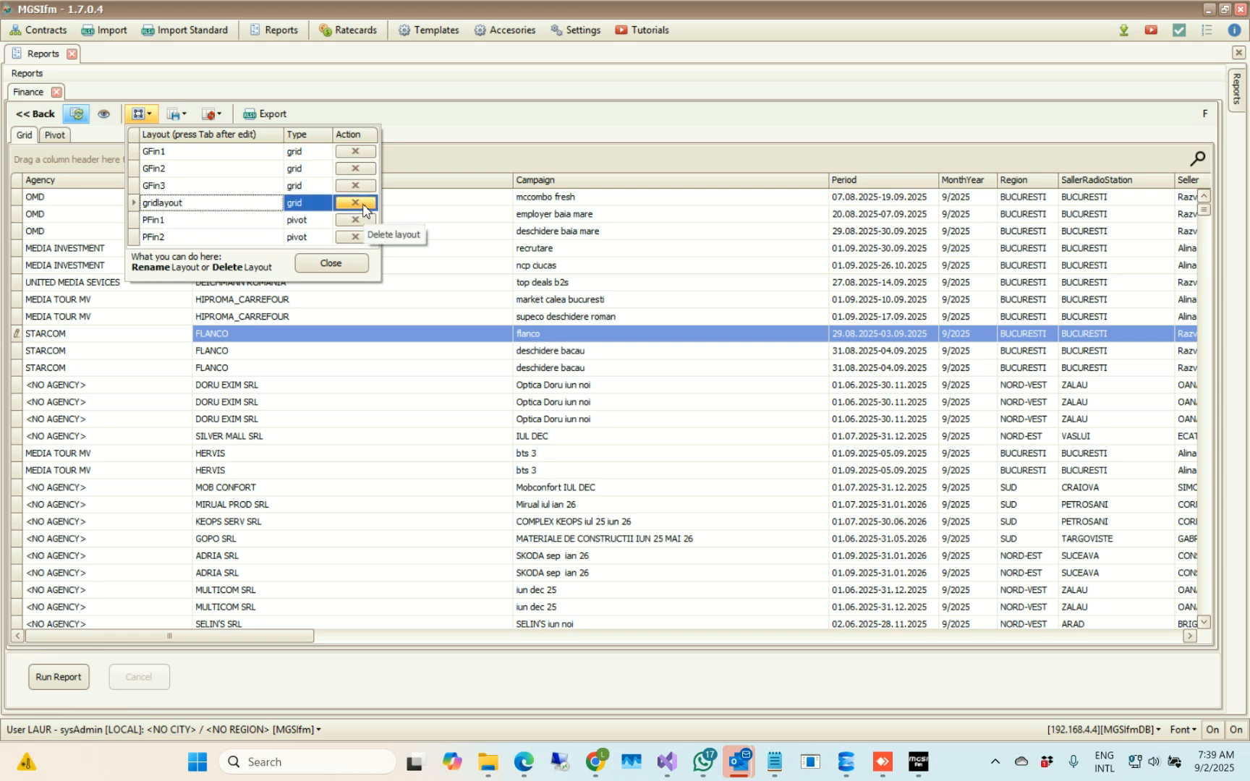
left_click(363, 211)
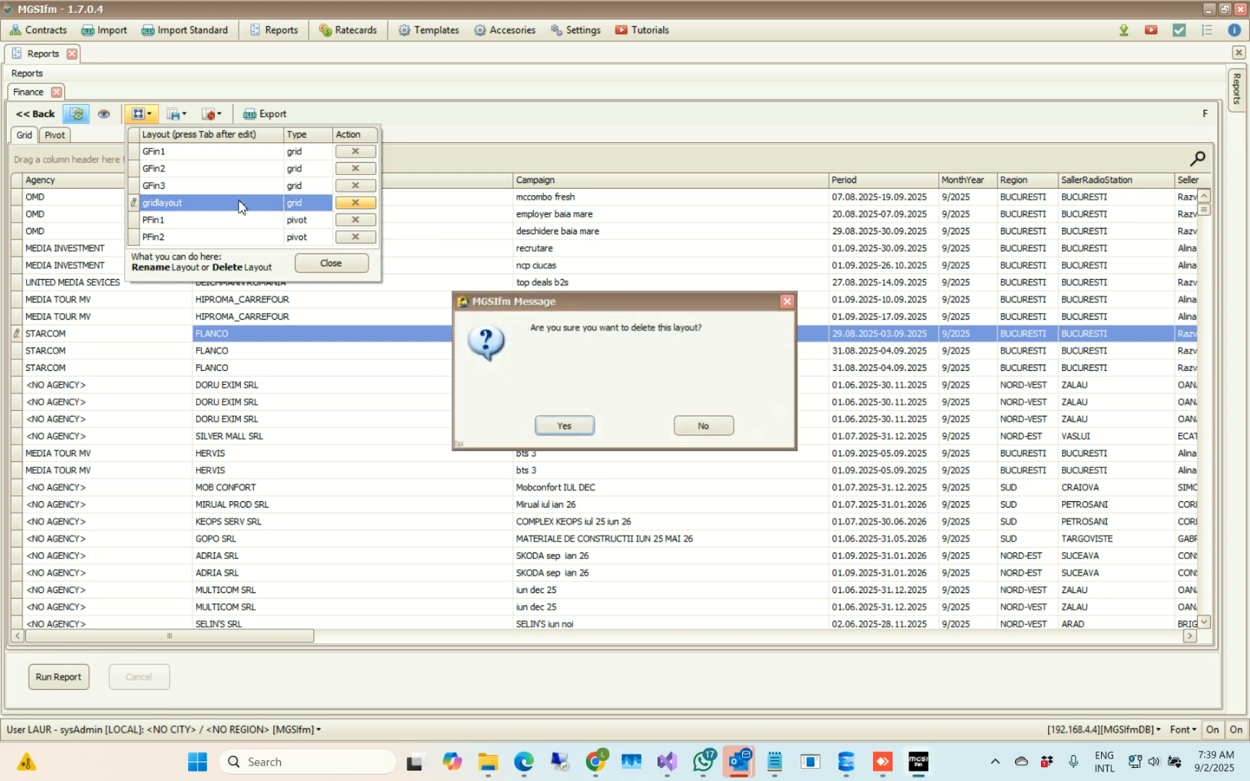
left_click(550, 427)
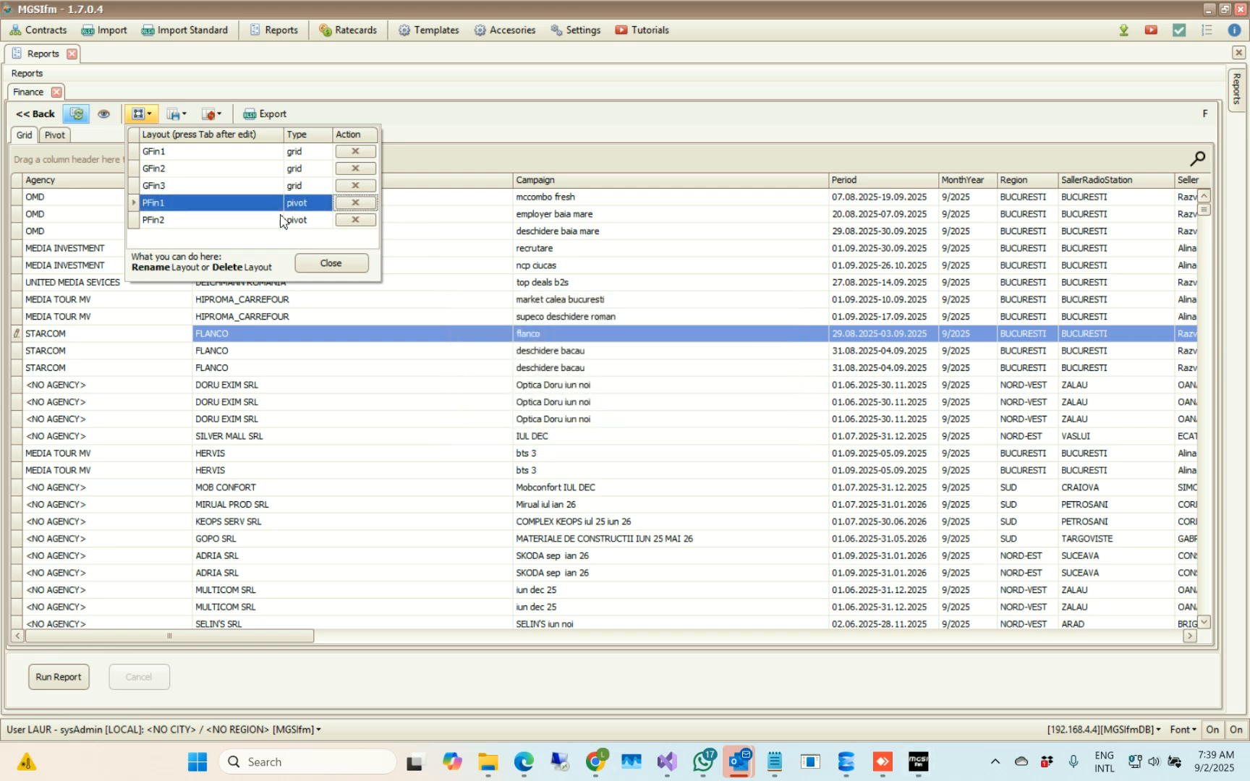
Step: Rename the saved grid layout GFin3 as GFin4 and close the layout manager
left_click(193, 188)
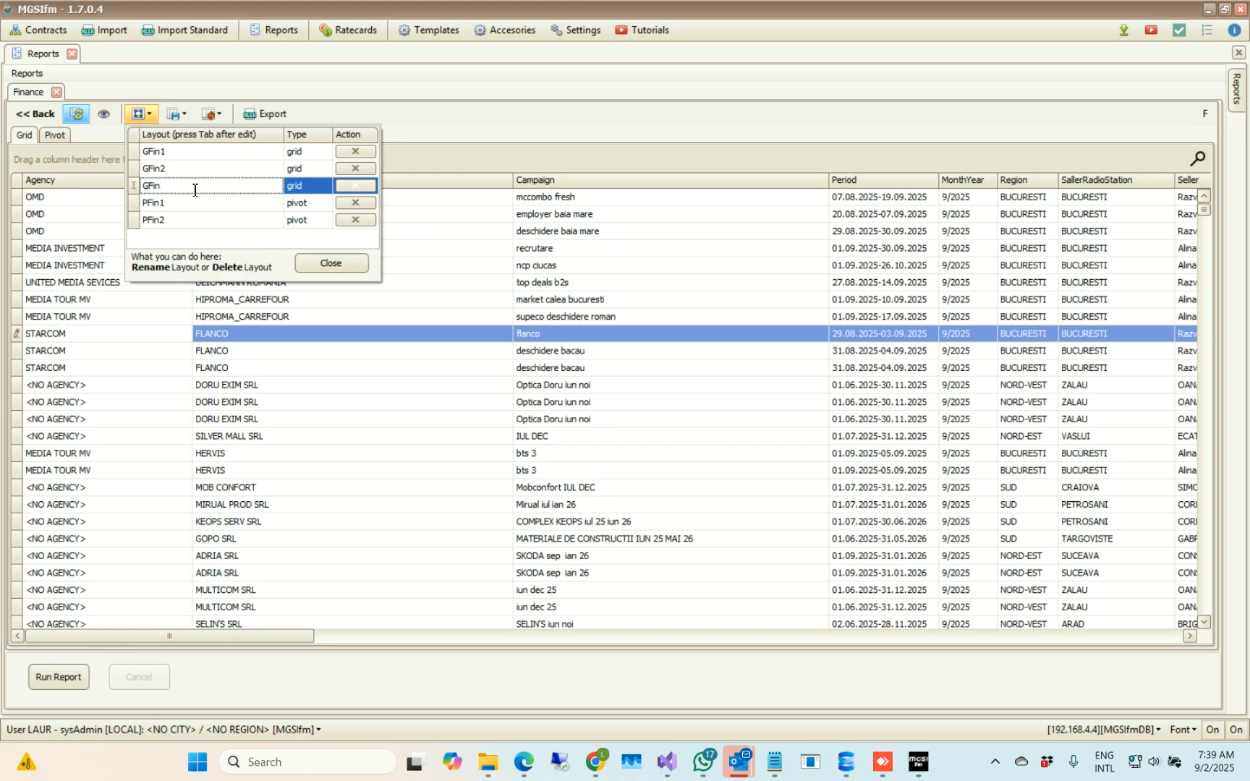
left_click(123, 170)
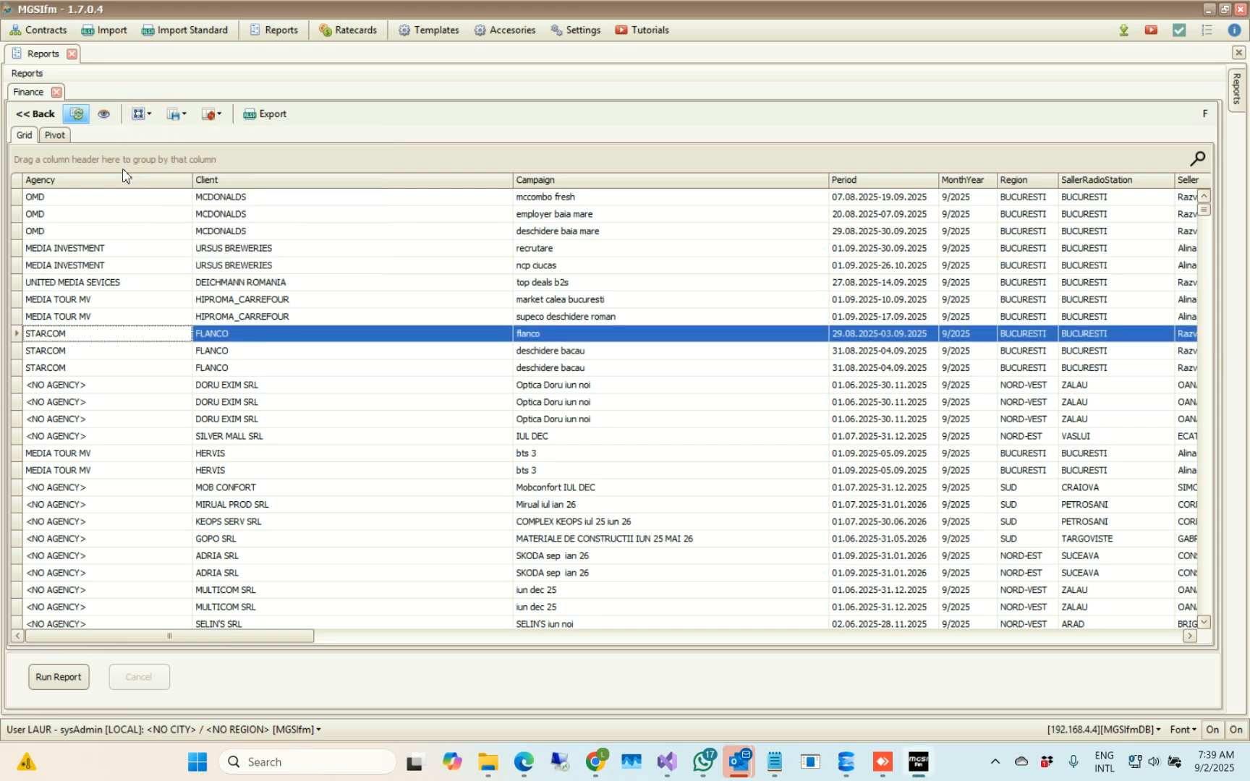
left_click(140, 114)
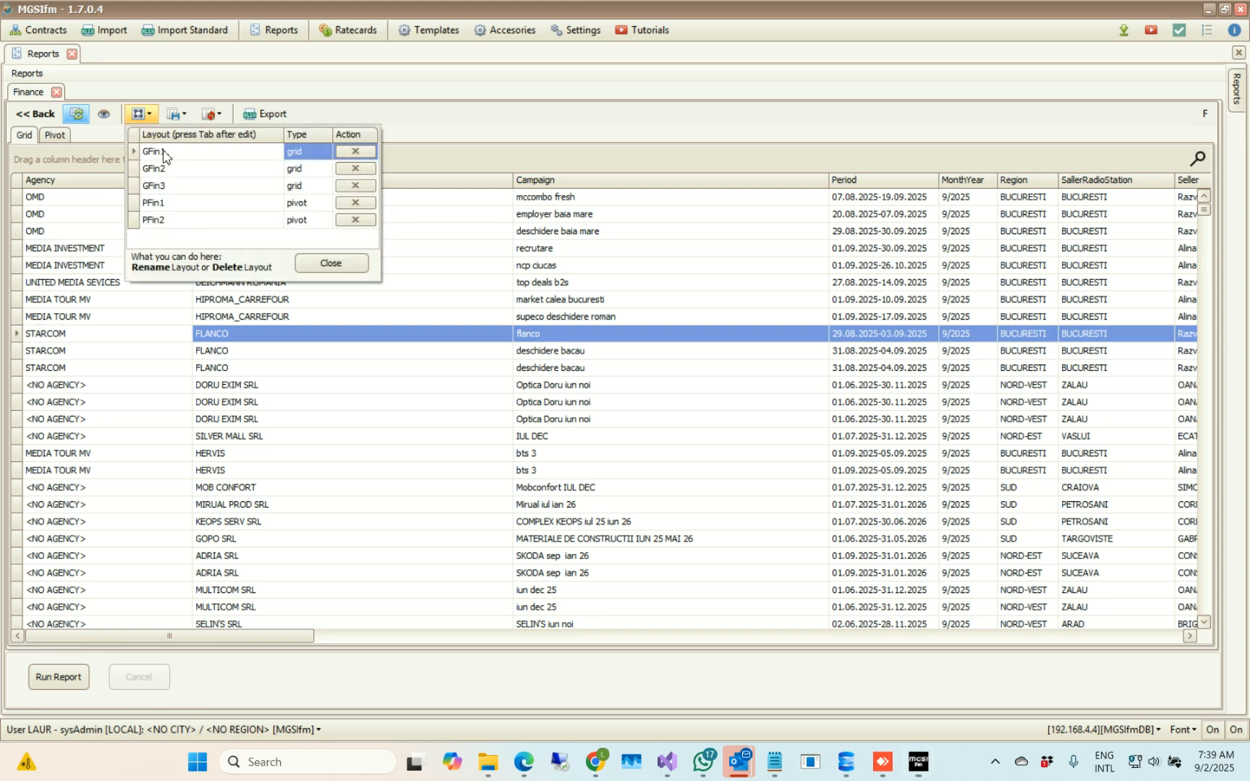
left_click(200, 186)
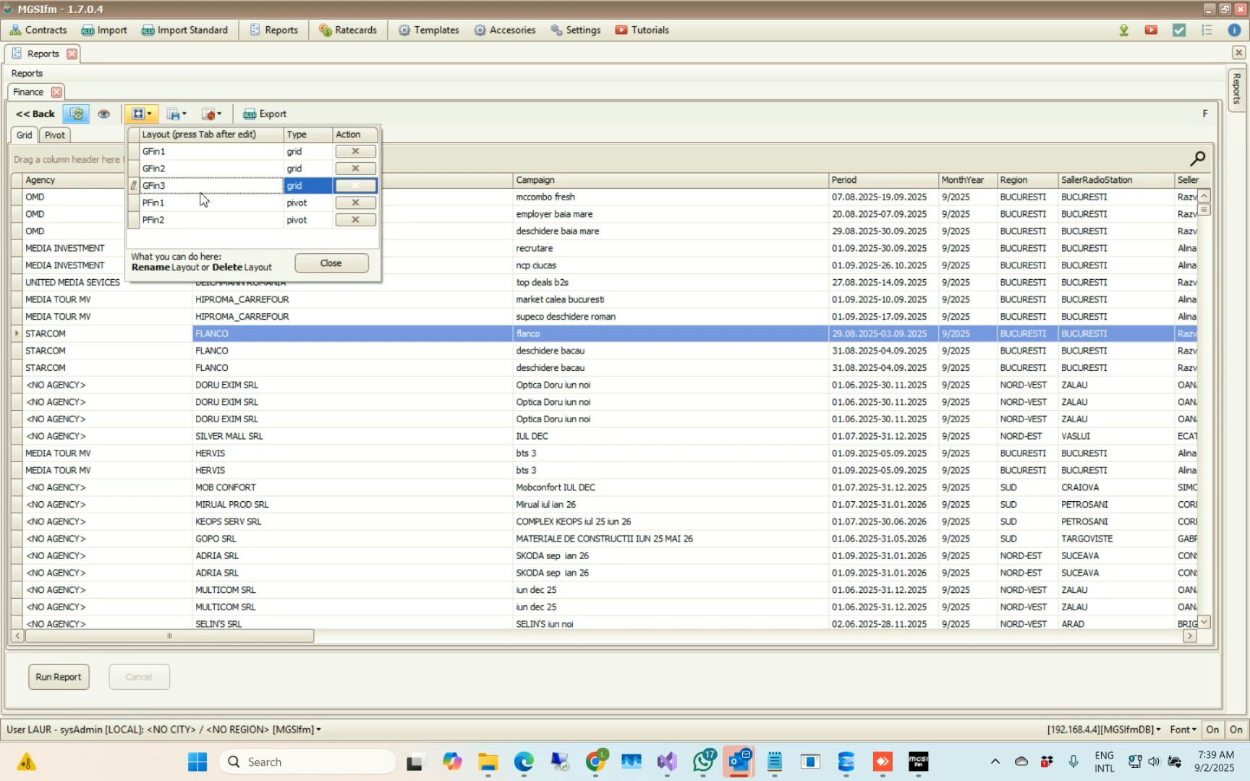
key("BackSpace")
type("4")
key("Tab")
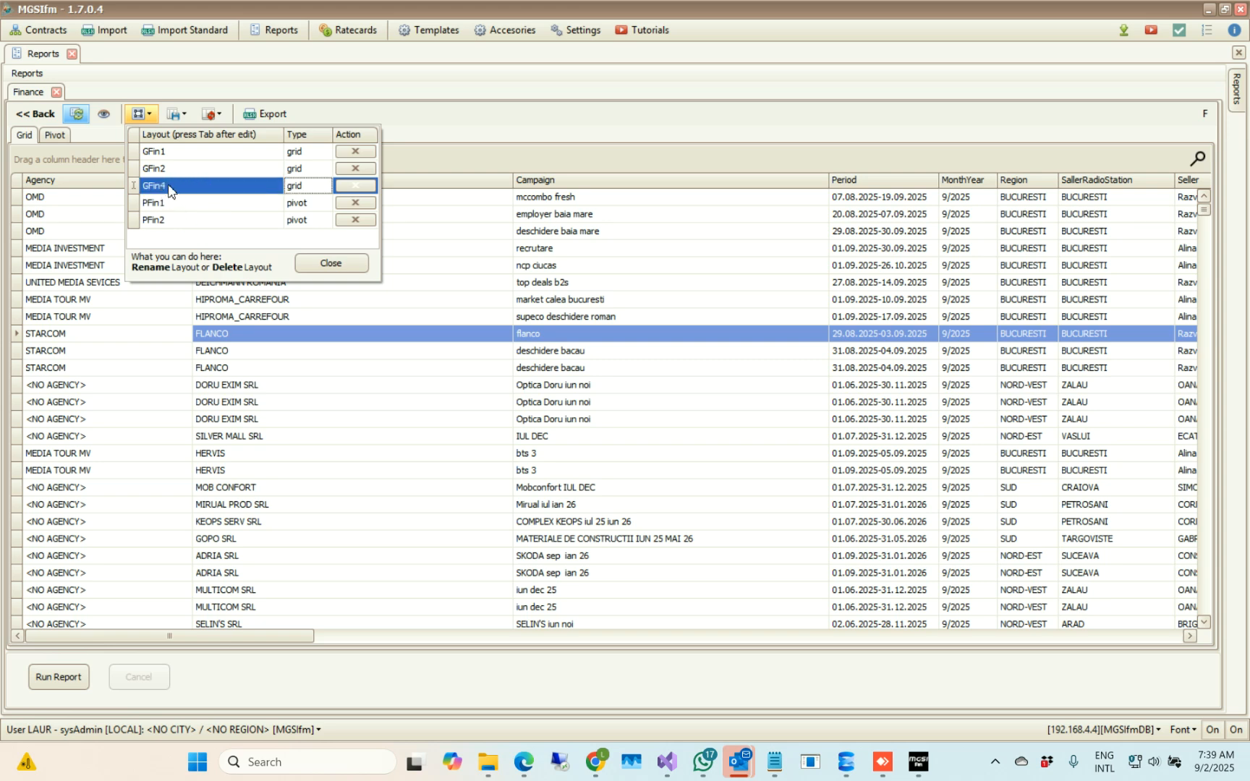
left_click(392, 116)
Step: Check which grid layouts can be loaded, then close the list without loading one
left_click(210, 114)
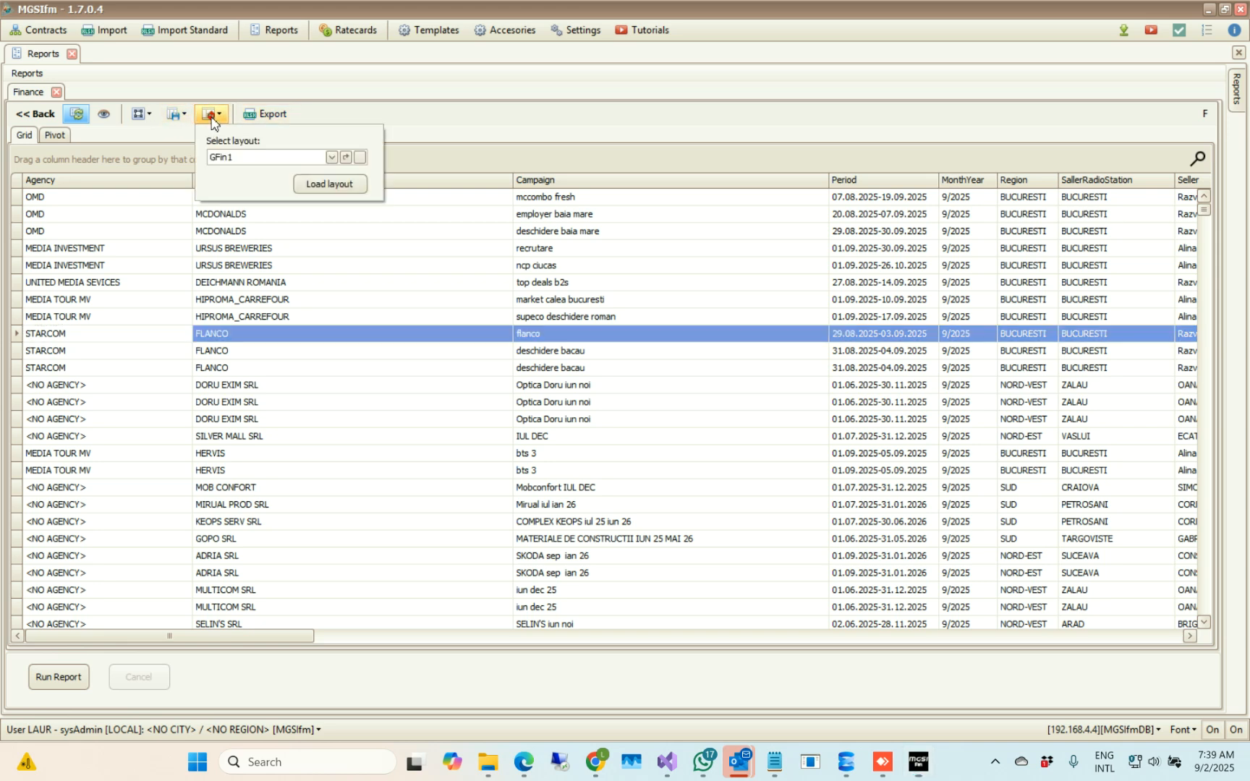
left_click(253, 157)
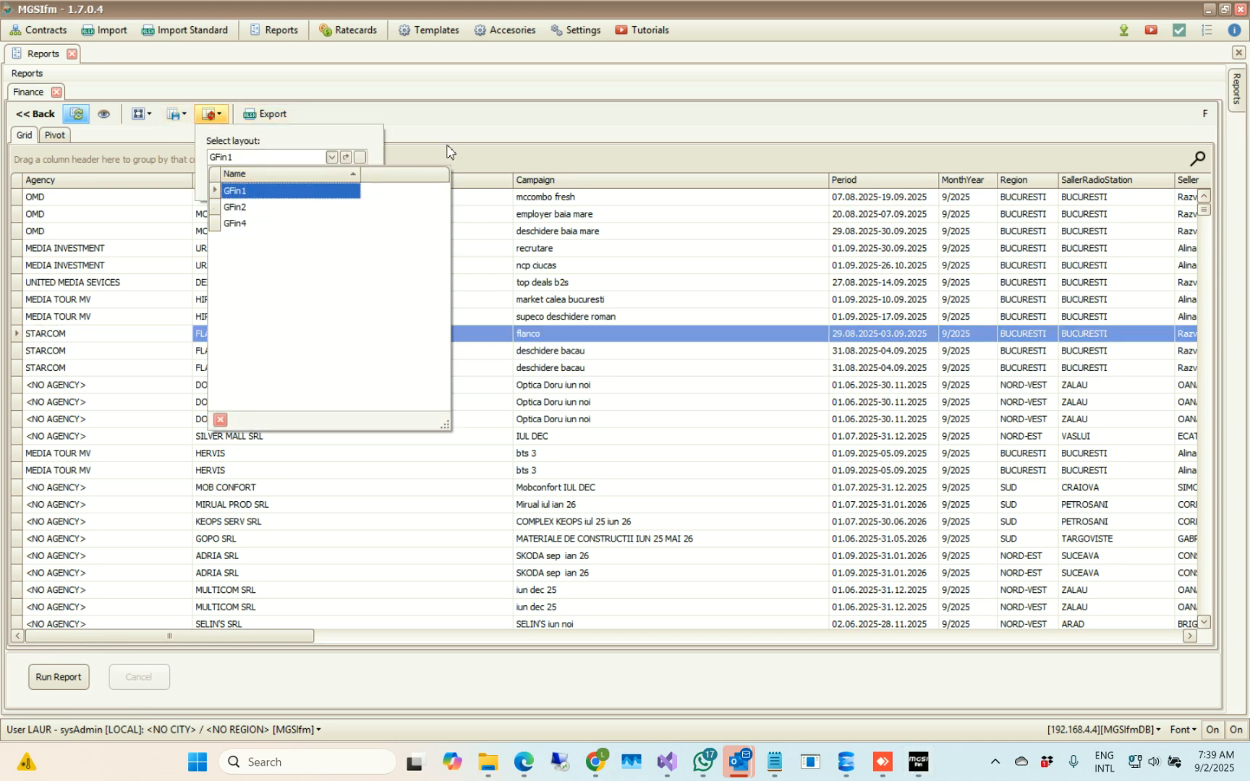
left_click(457, 136)
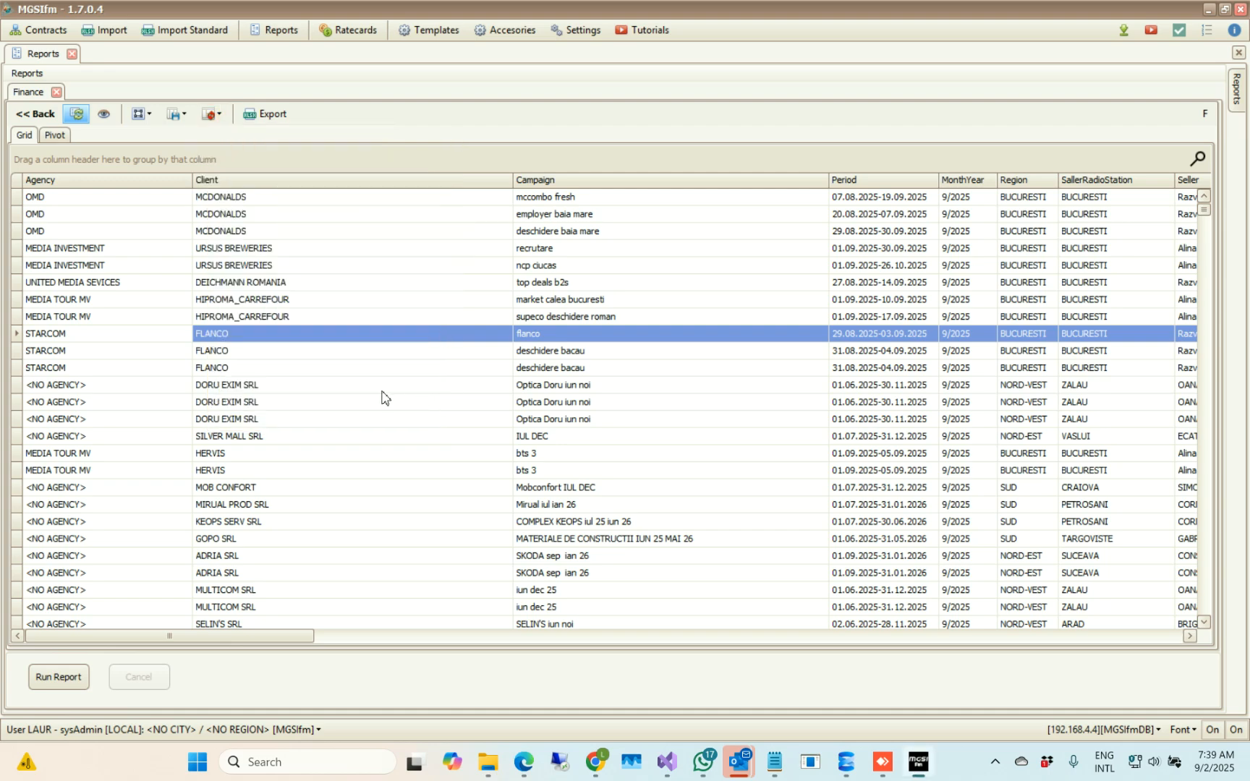